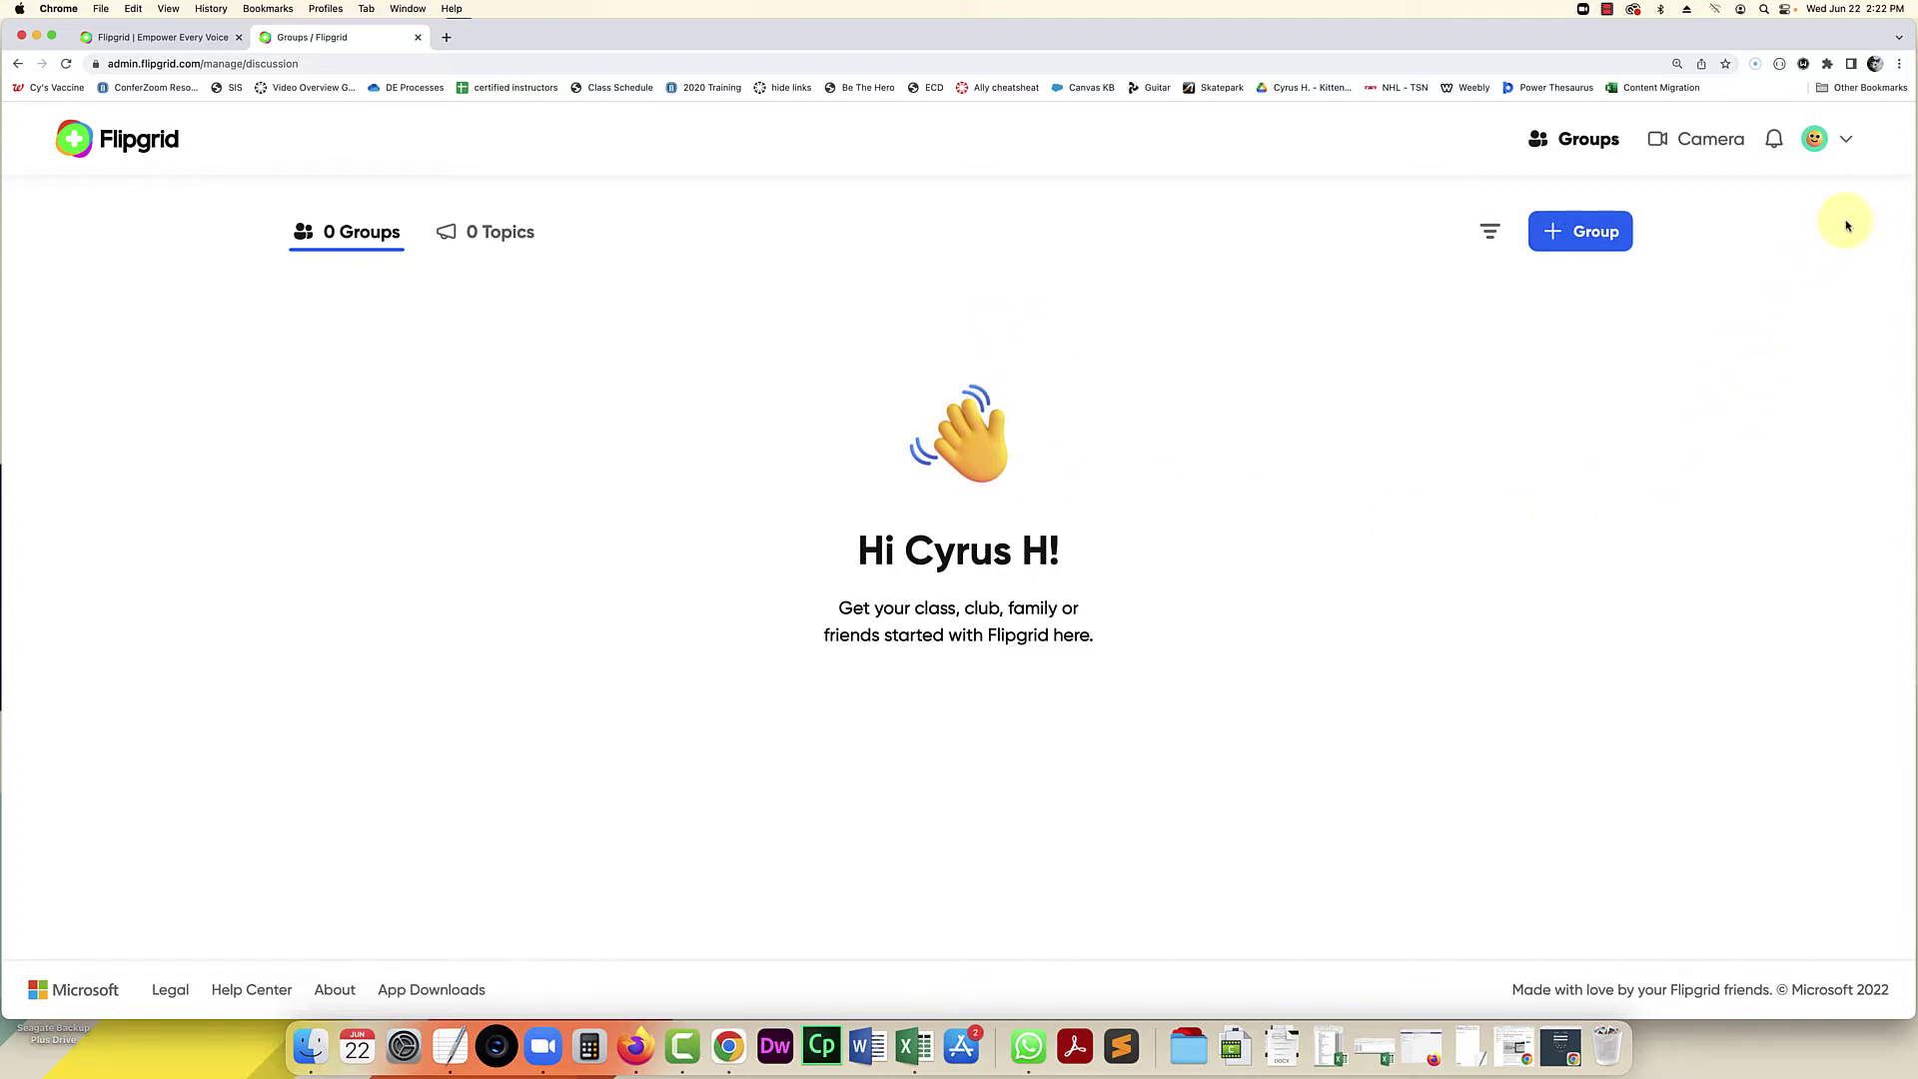
# Step: Create a new Canvas integration named Math 101 in the integration settings of the Flipgrid account
pyautogui.click(1845, 141)
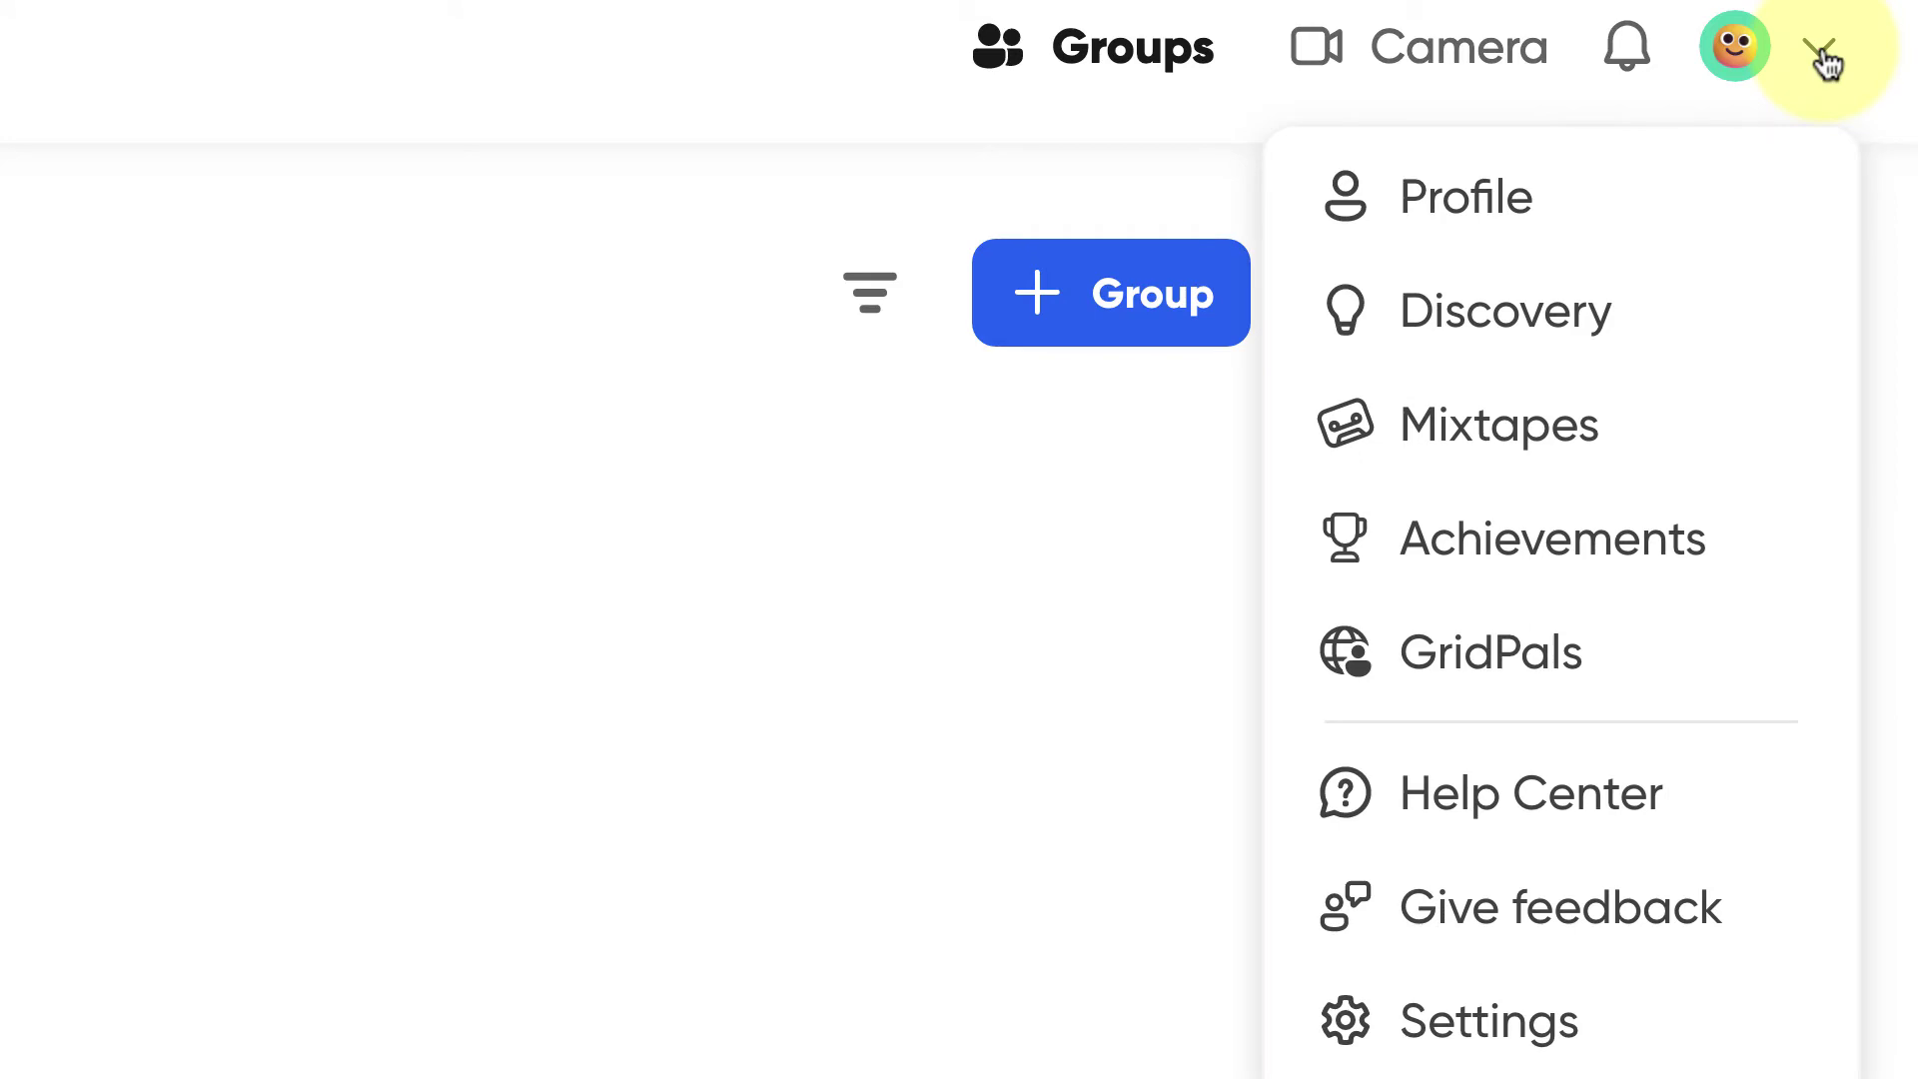
pyautogui.click(1554, 1019)
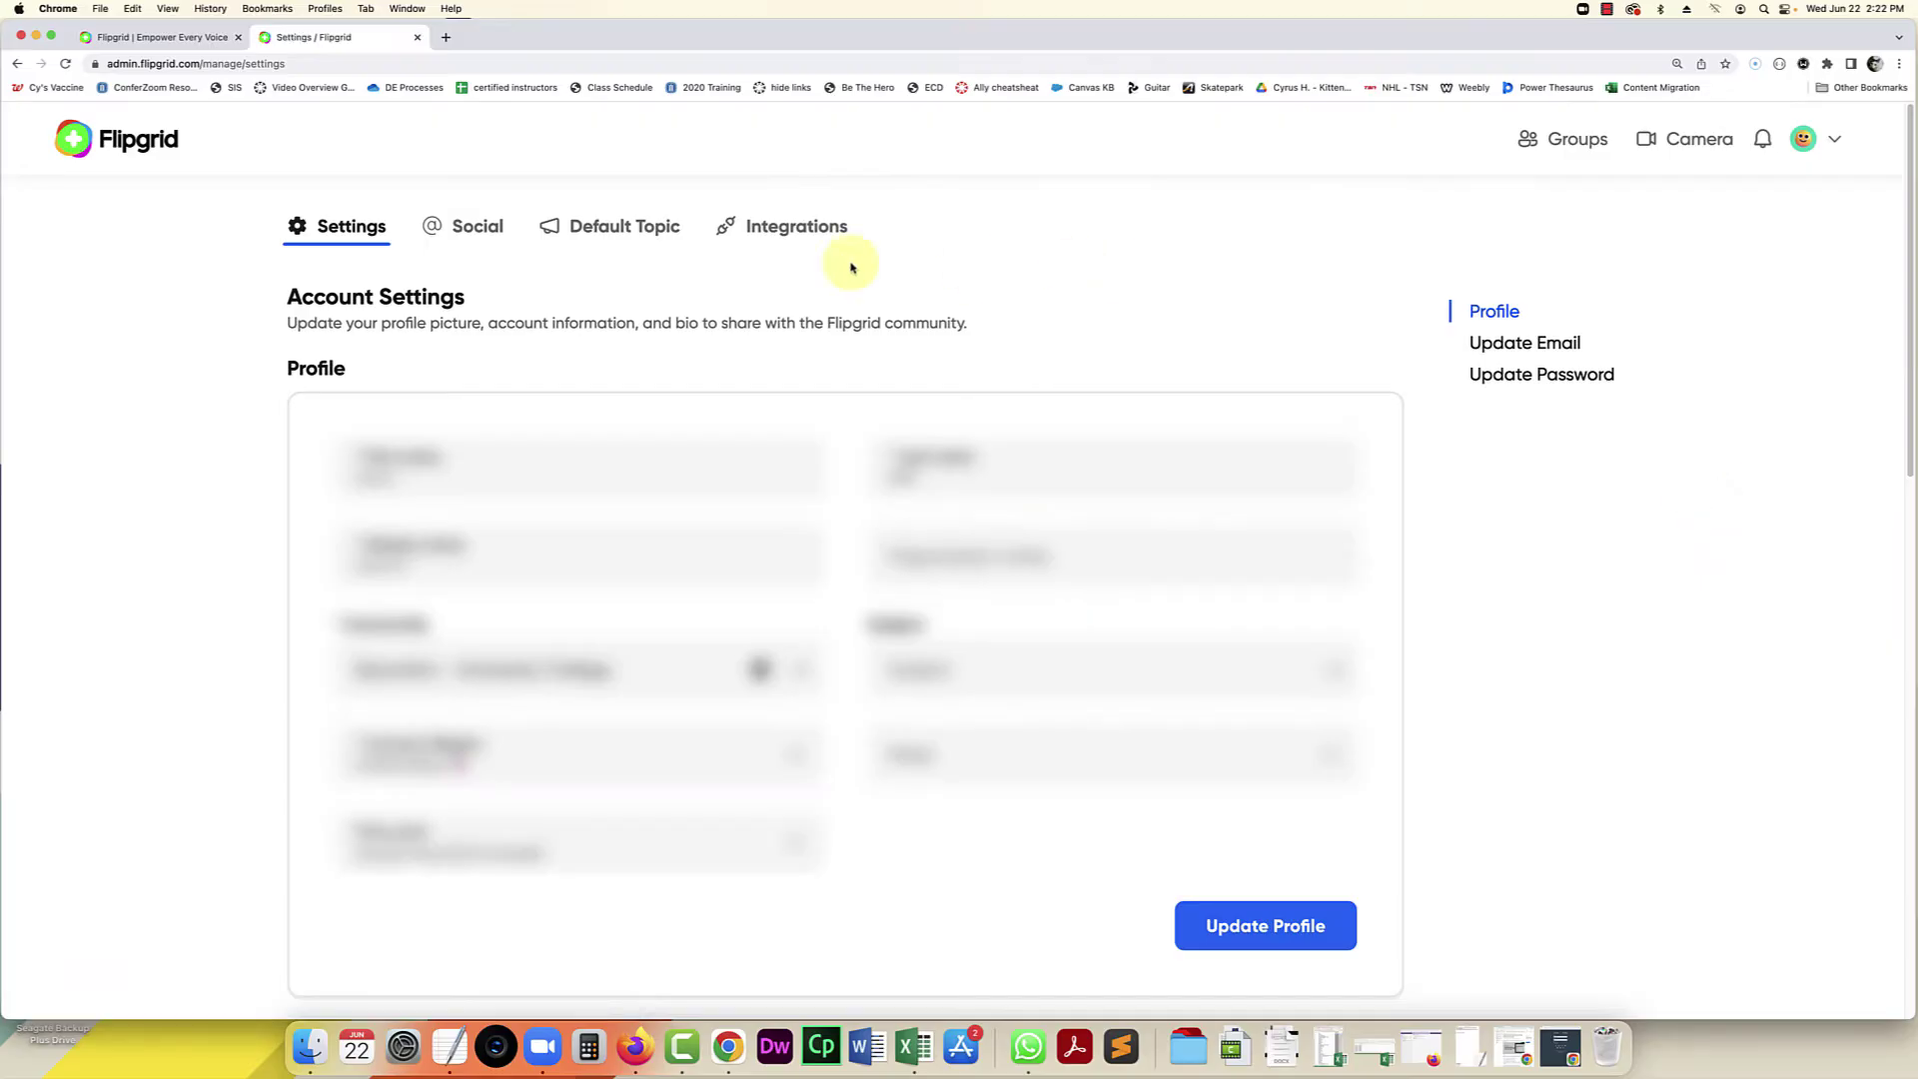
pyautogui.click(798, 227)
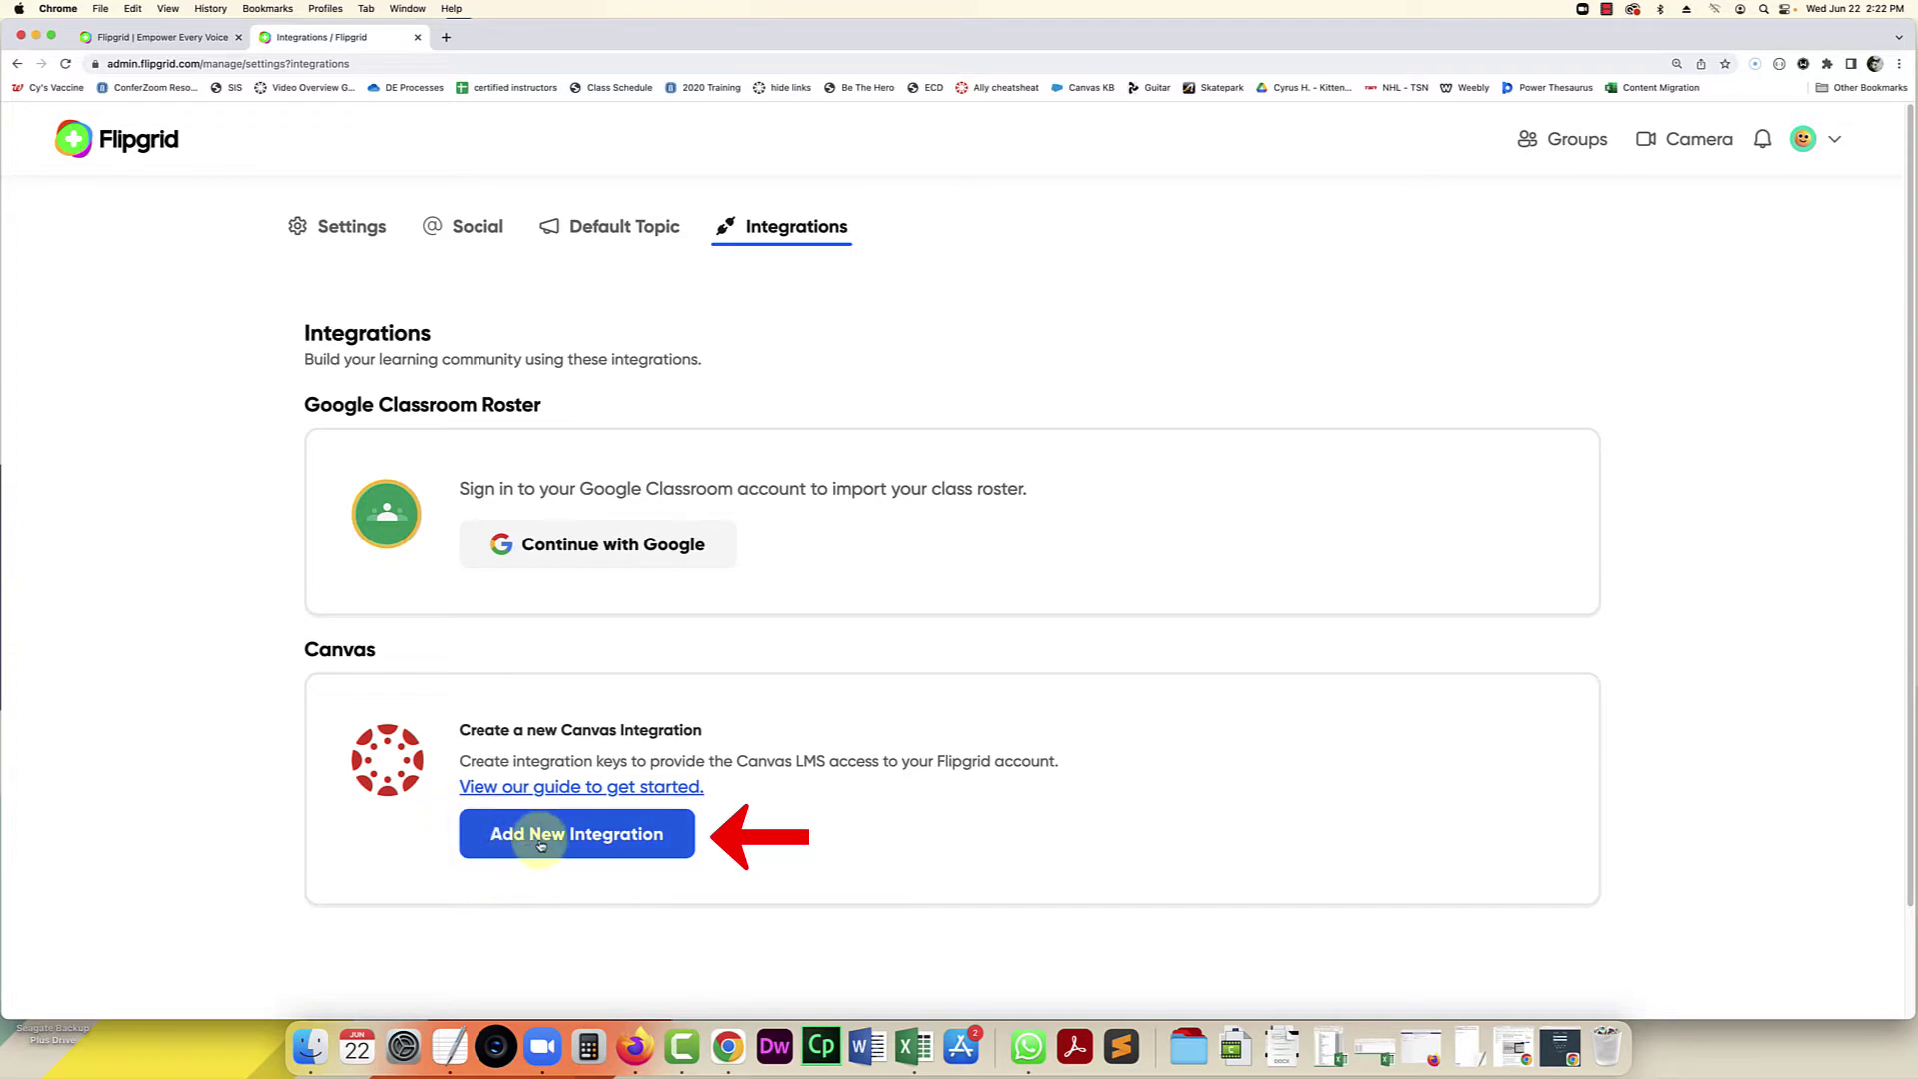
pyautogui.click(613, 844)
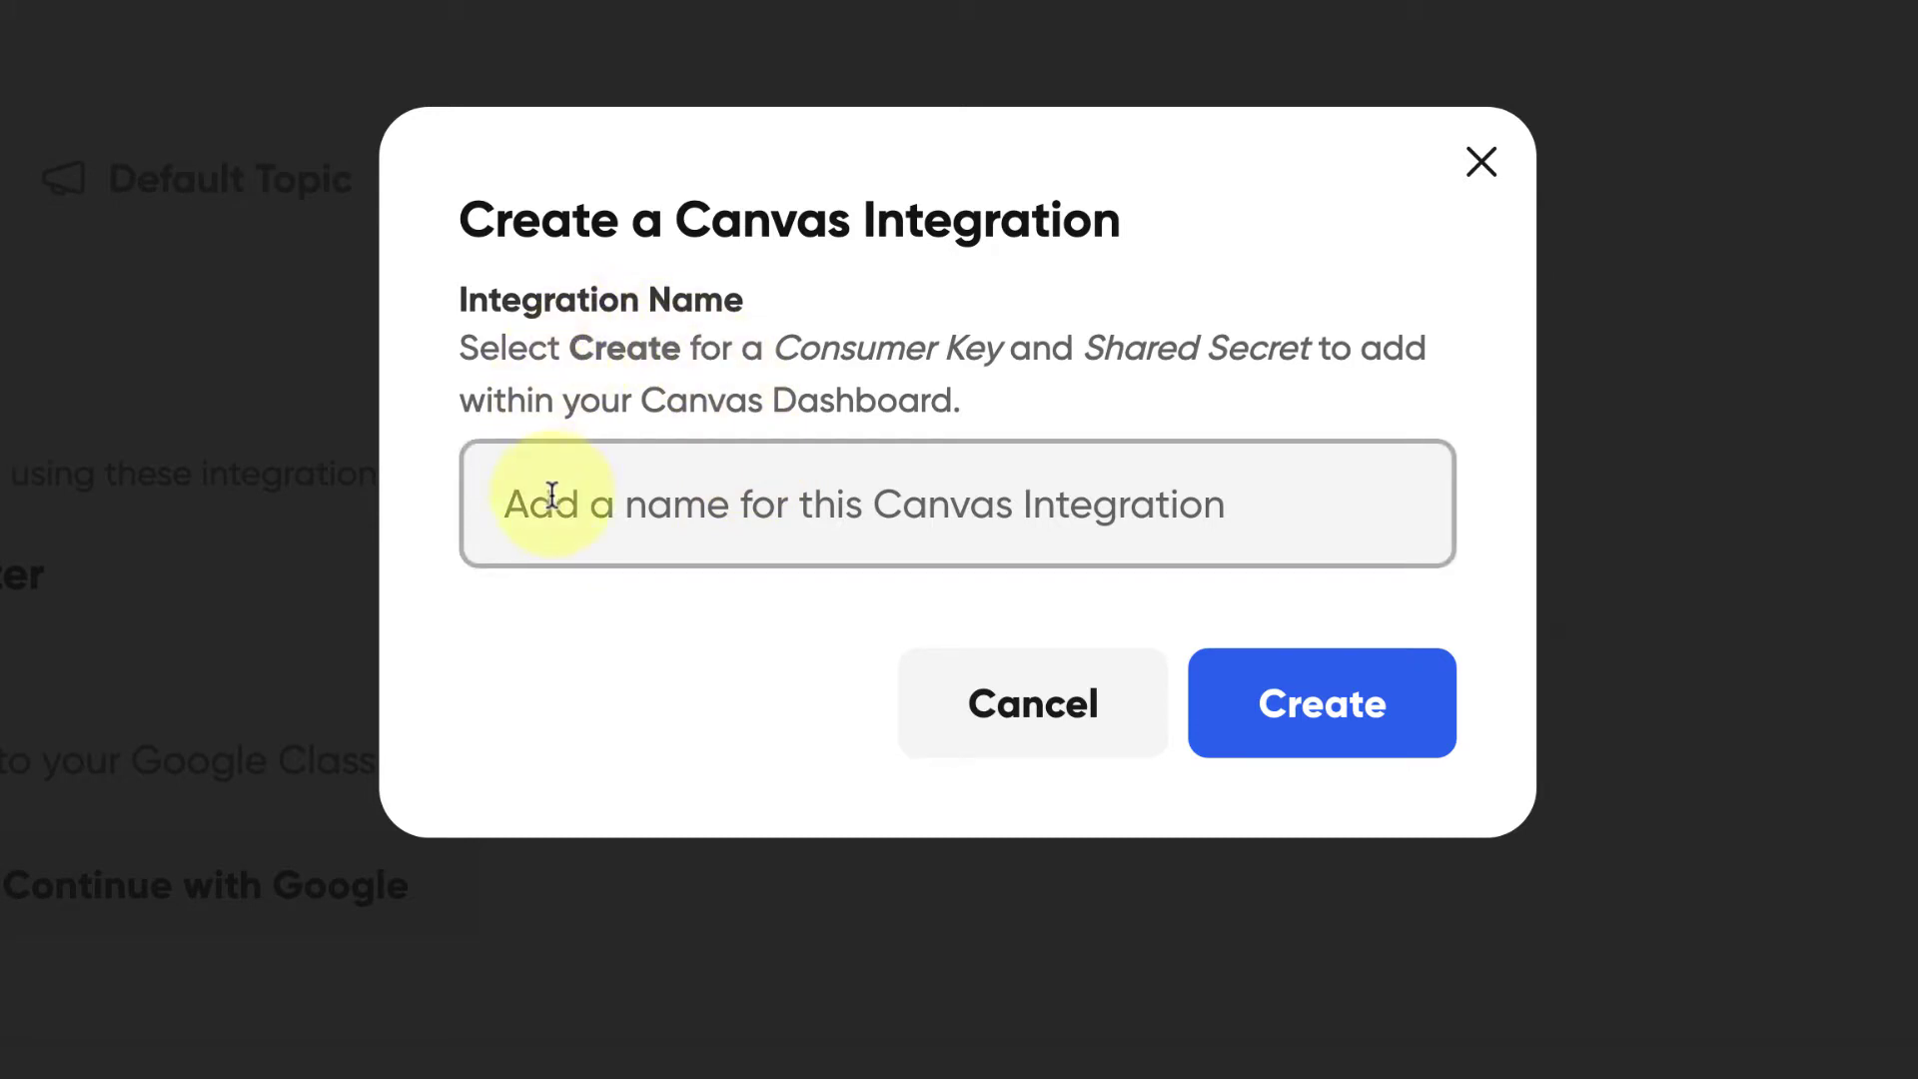
pyautogui.click(685, 505)
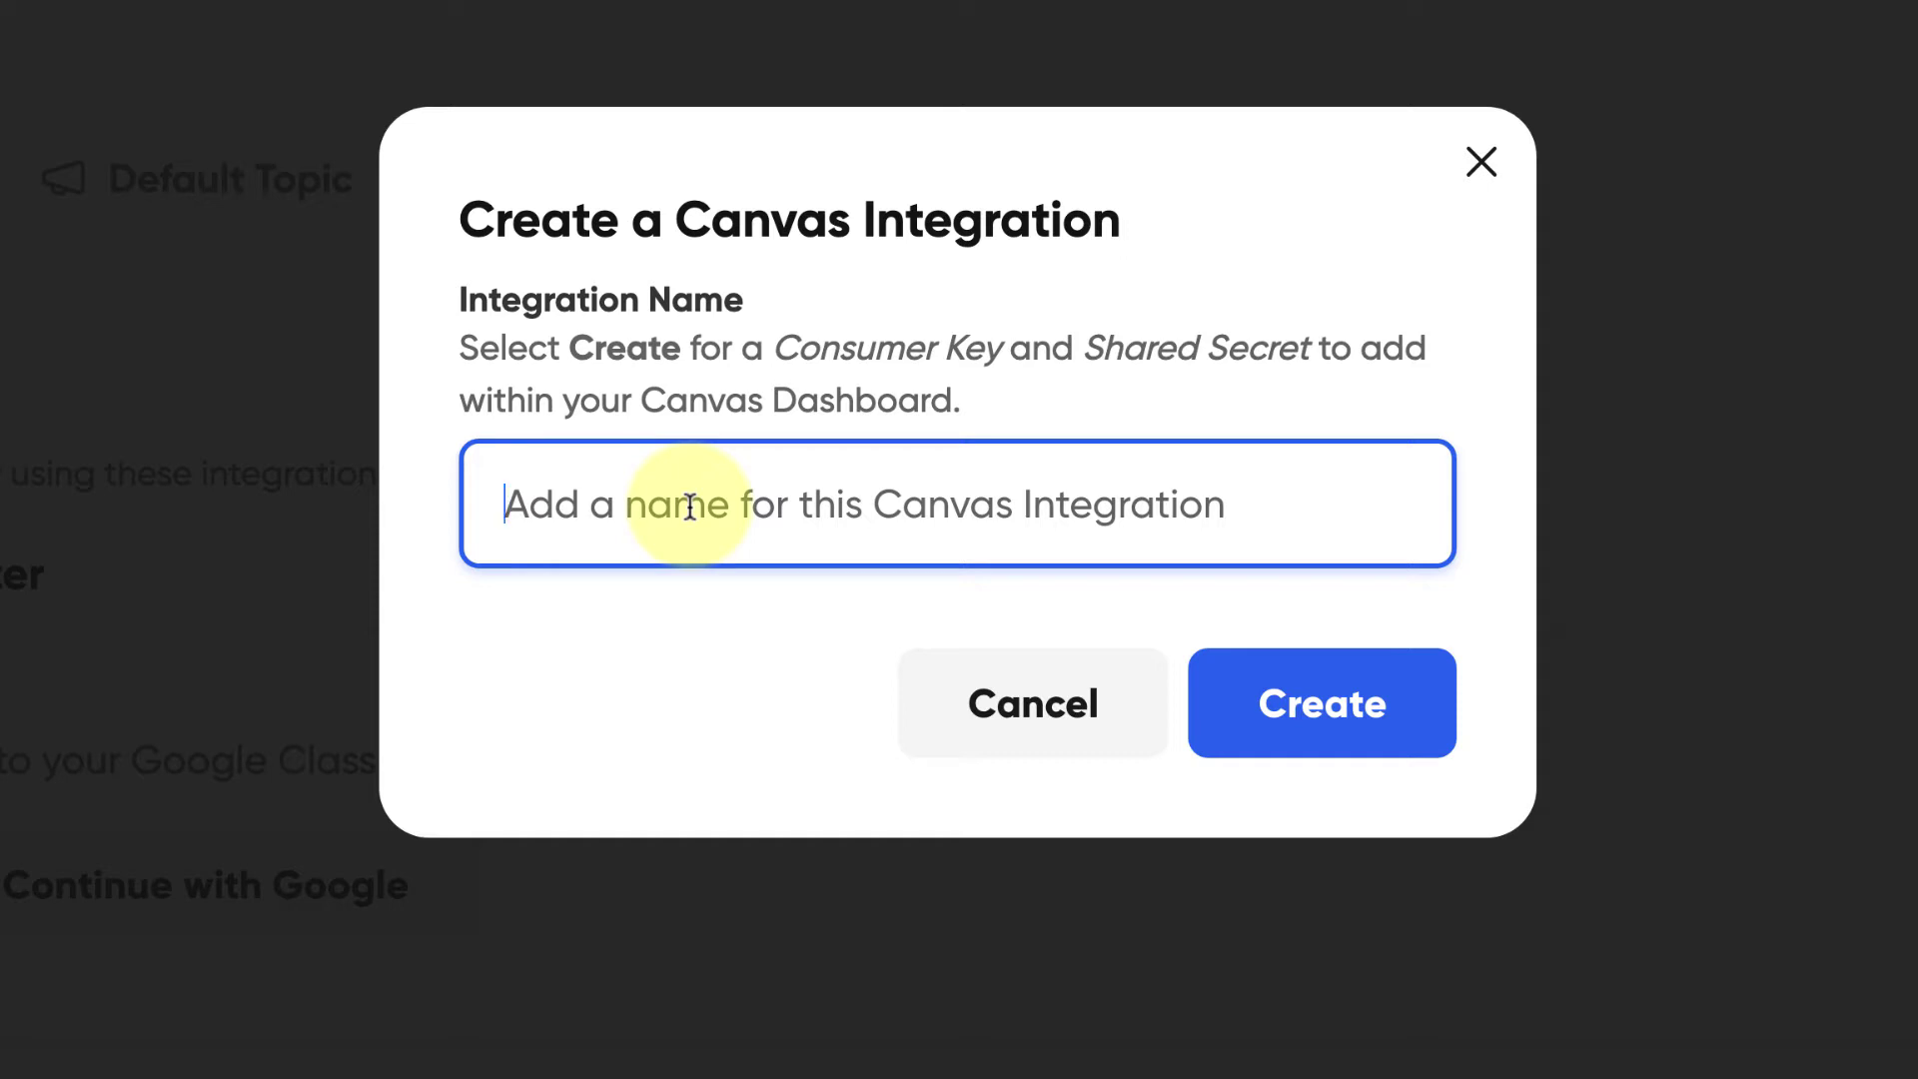
pyautogui.write('Math 101')
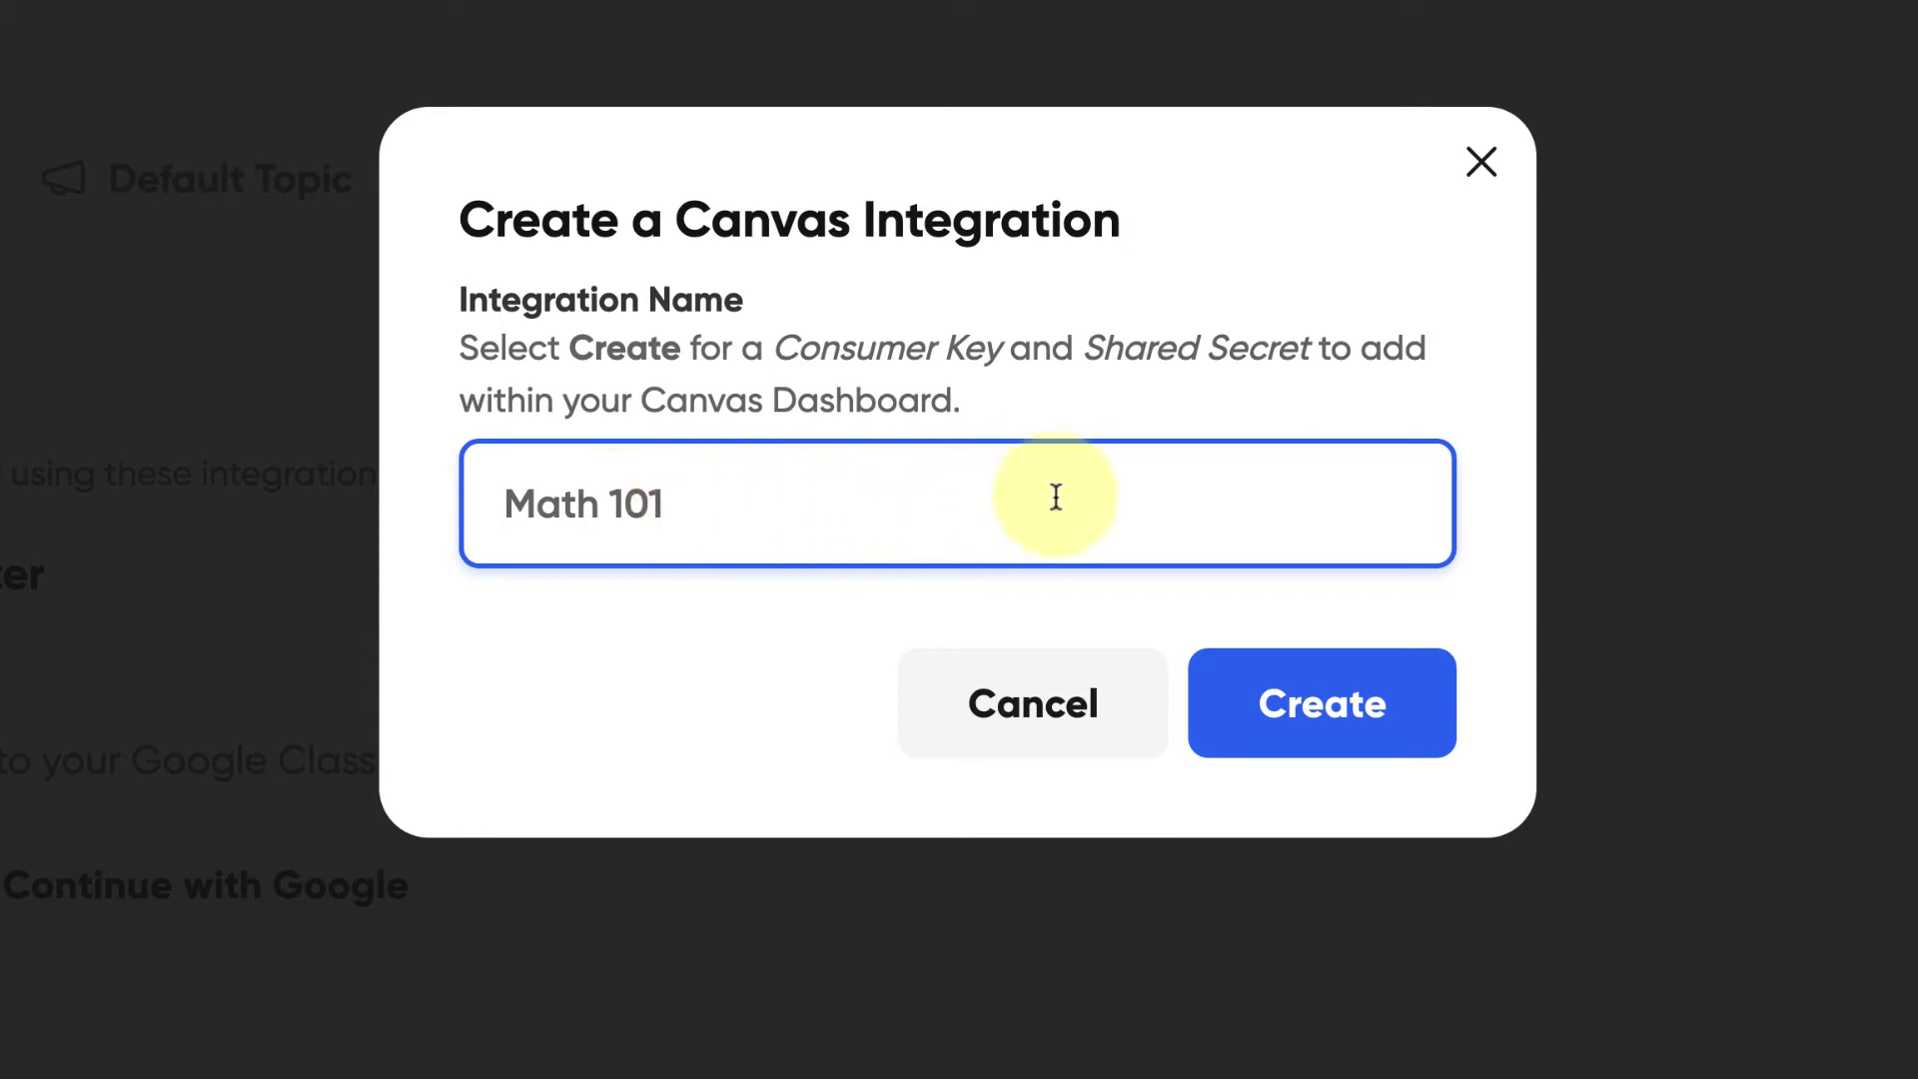
pyautogui.click(1356, 707)
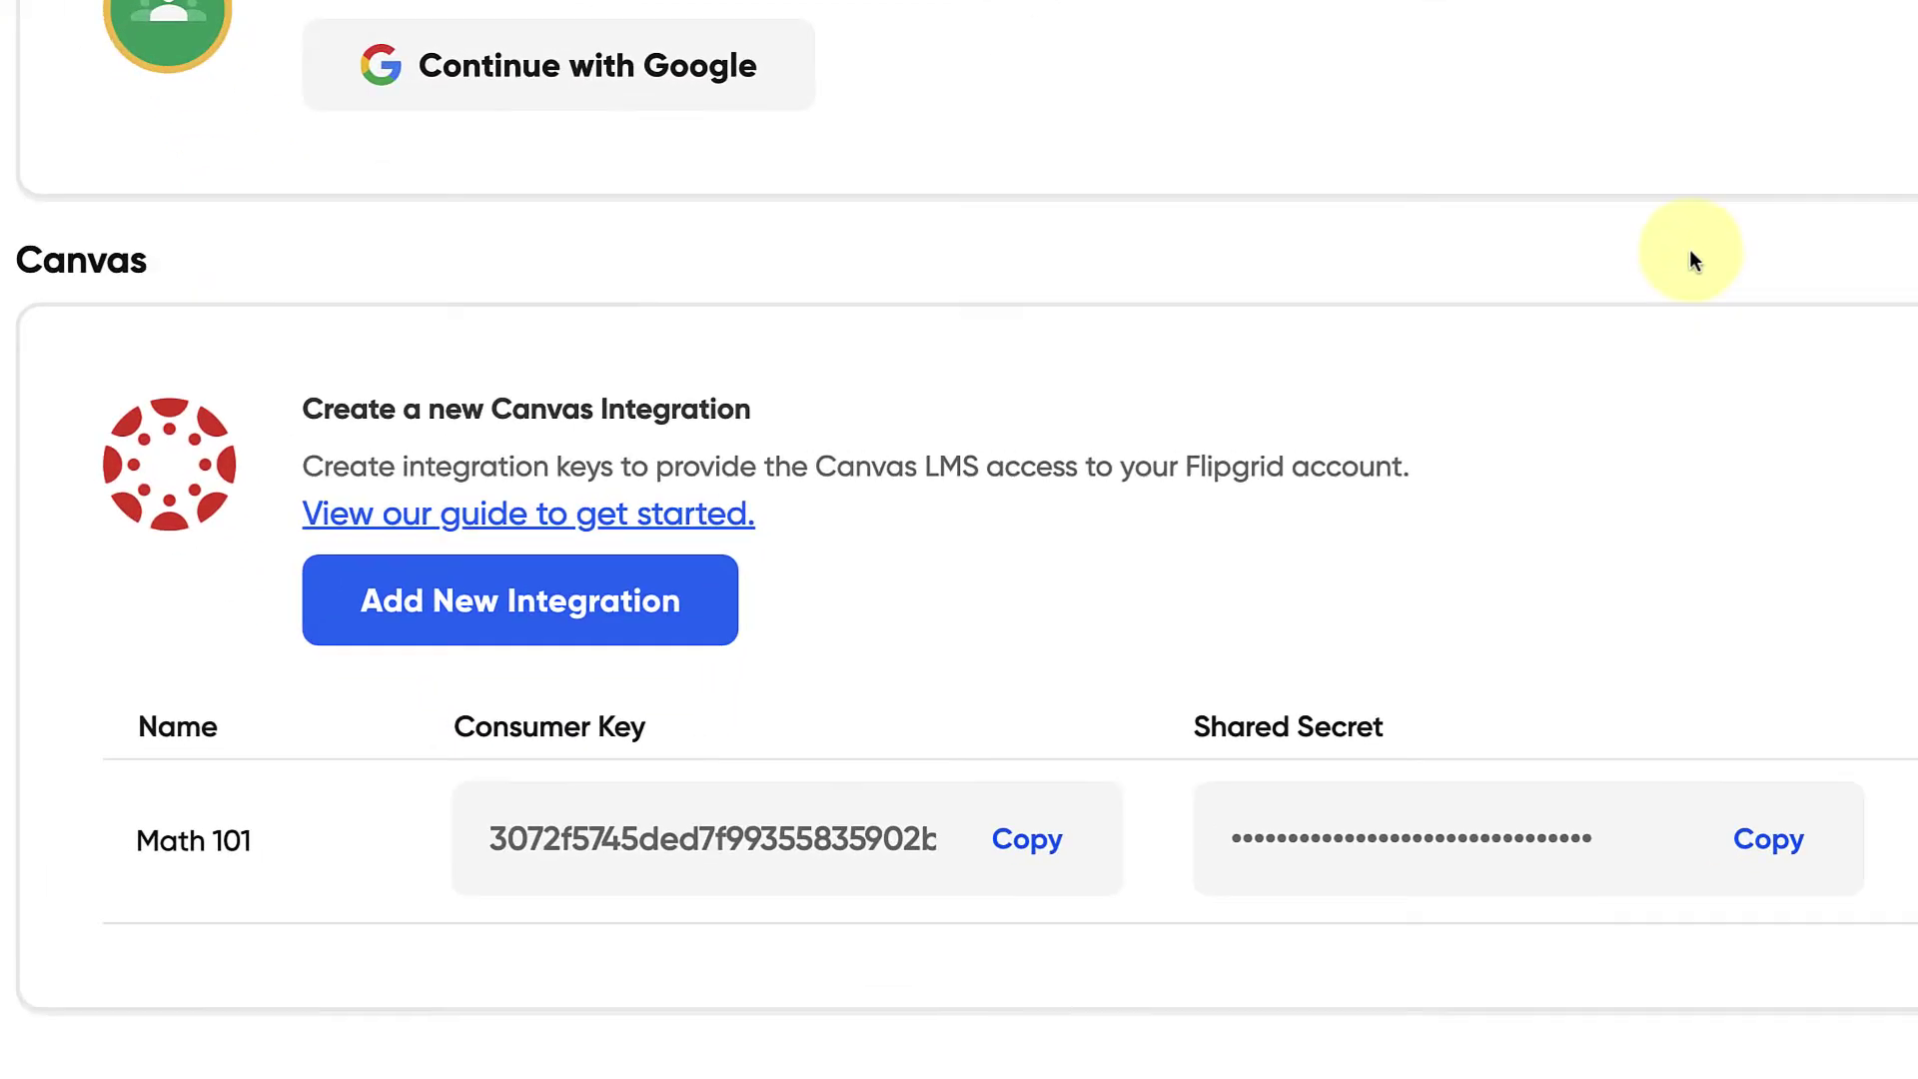
pyautogui.scroll(-2, 1688, 249)
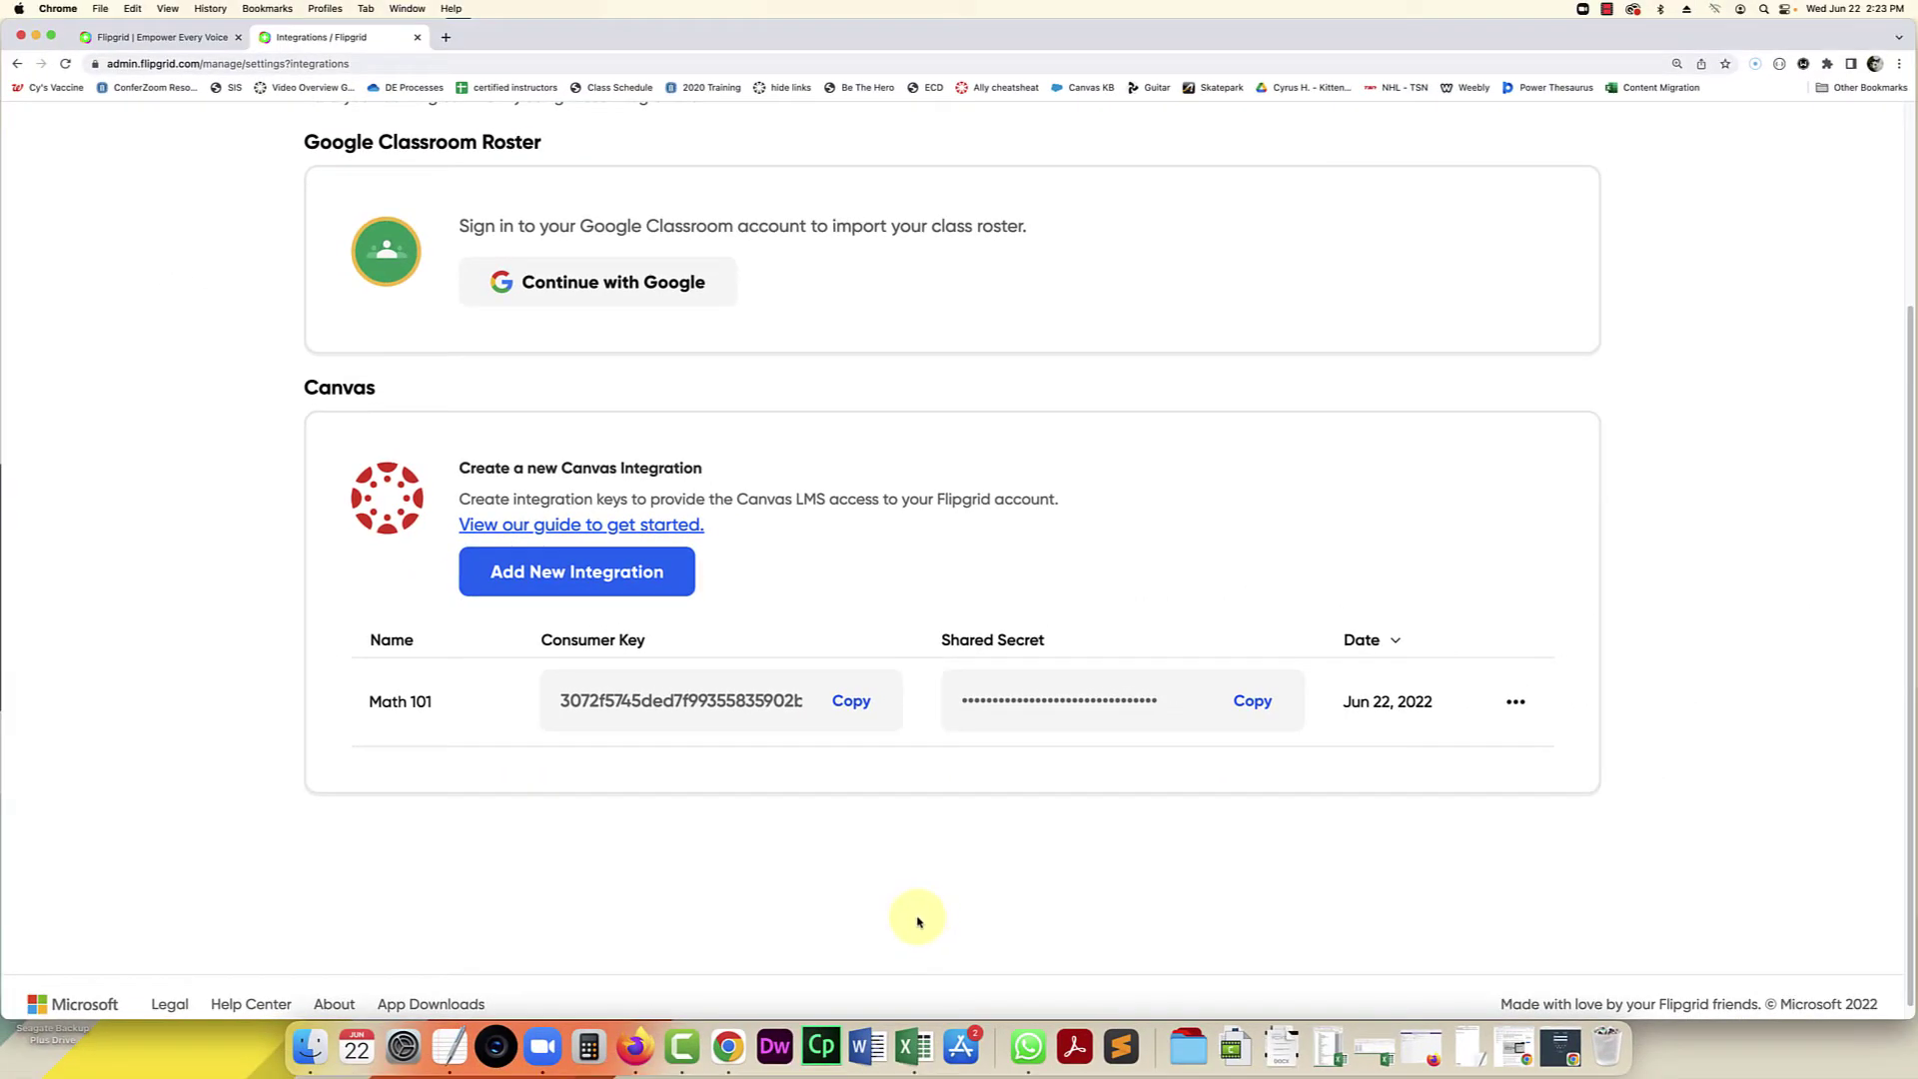
# Step: Load ilearn.laccd.edu in a new browser tab and open the Practice Site 101 course in Canvas
pyautogui.click(447, 39)
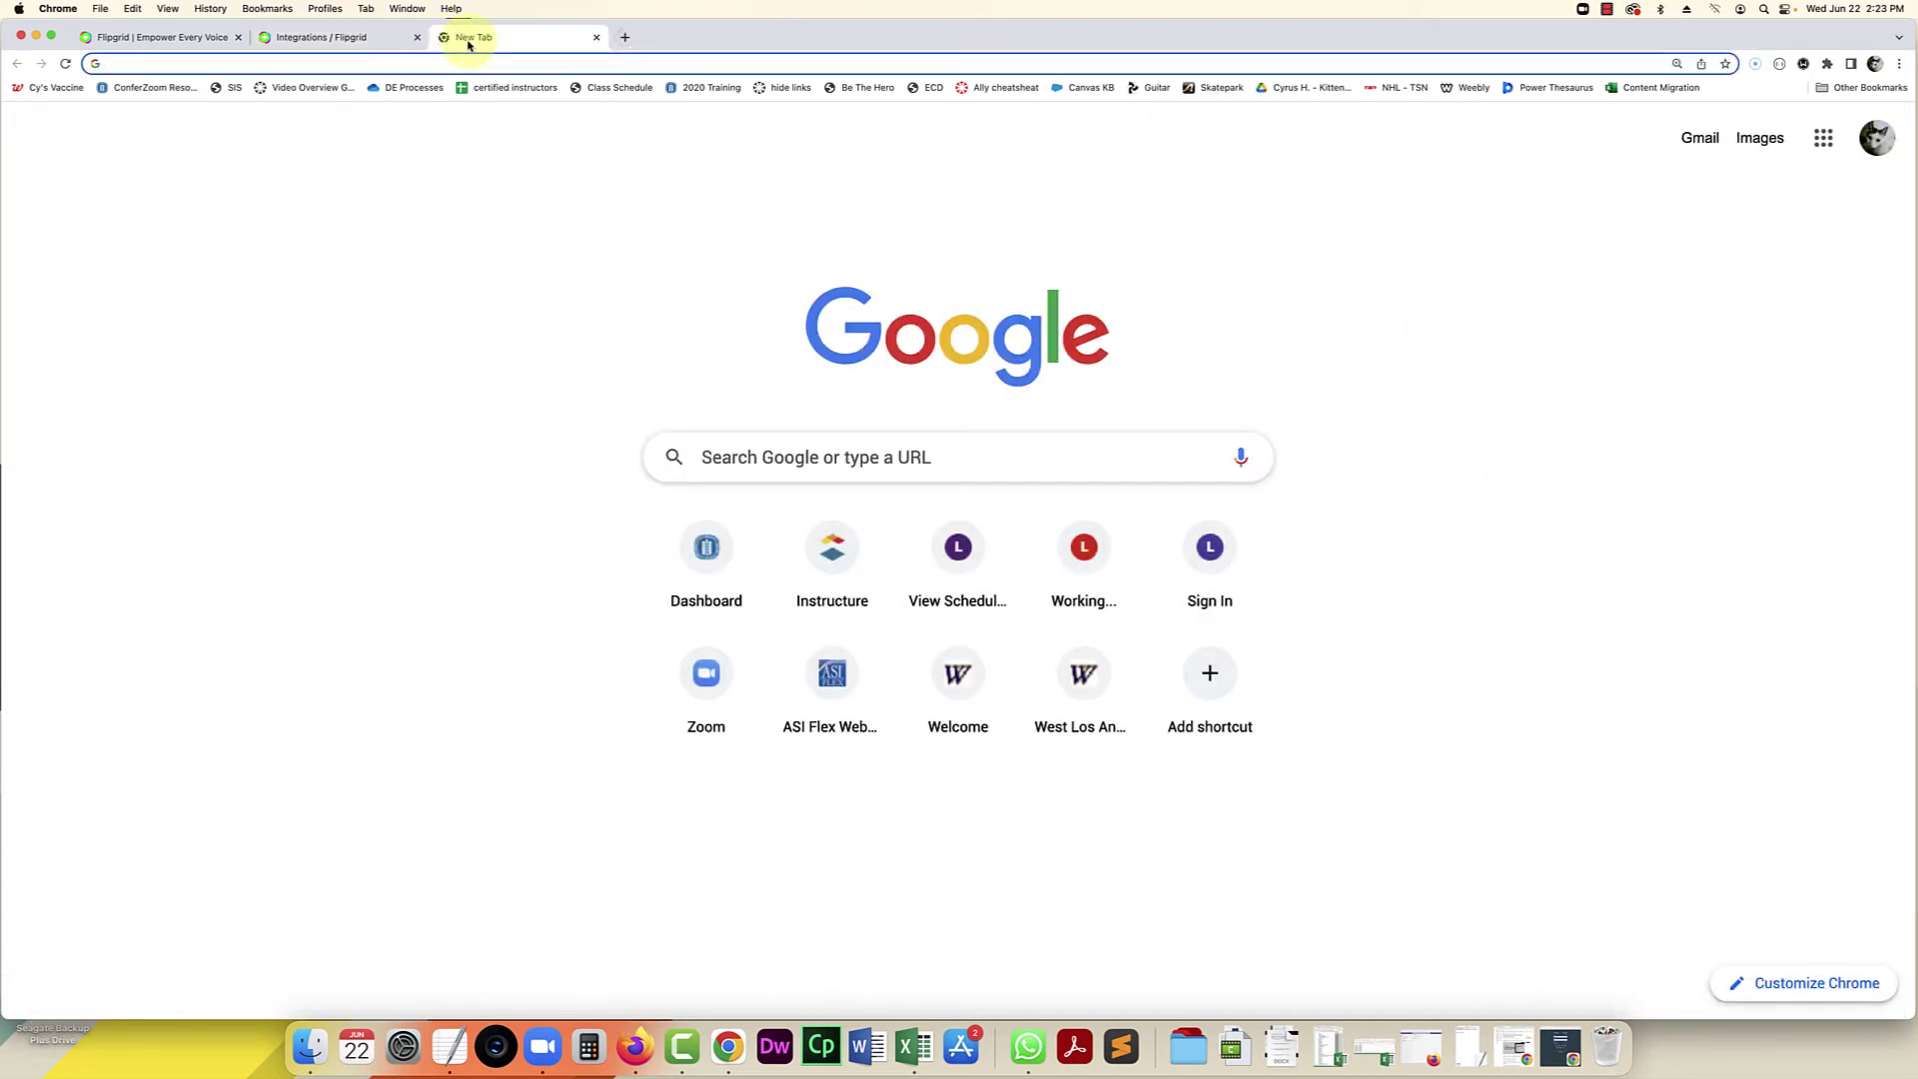
pyautogui.click(460, 61)
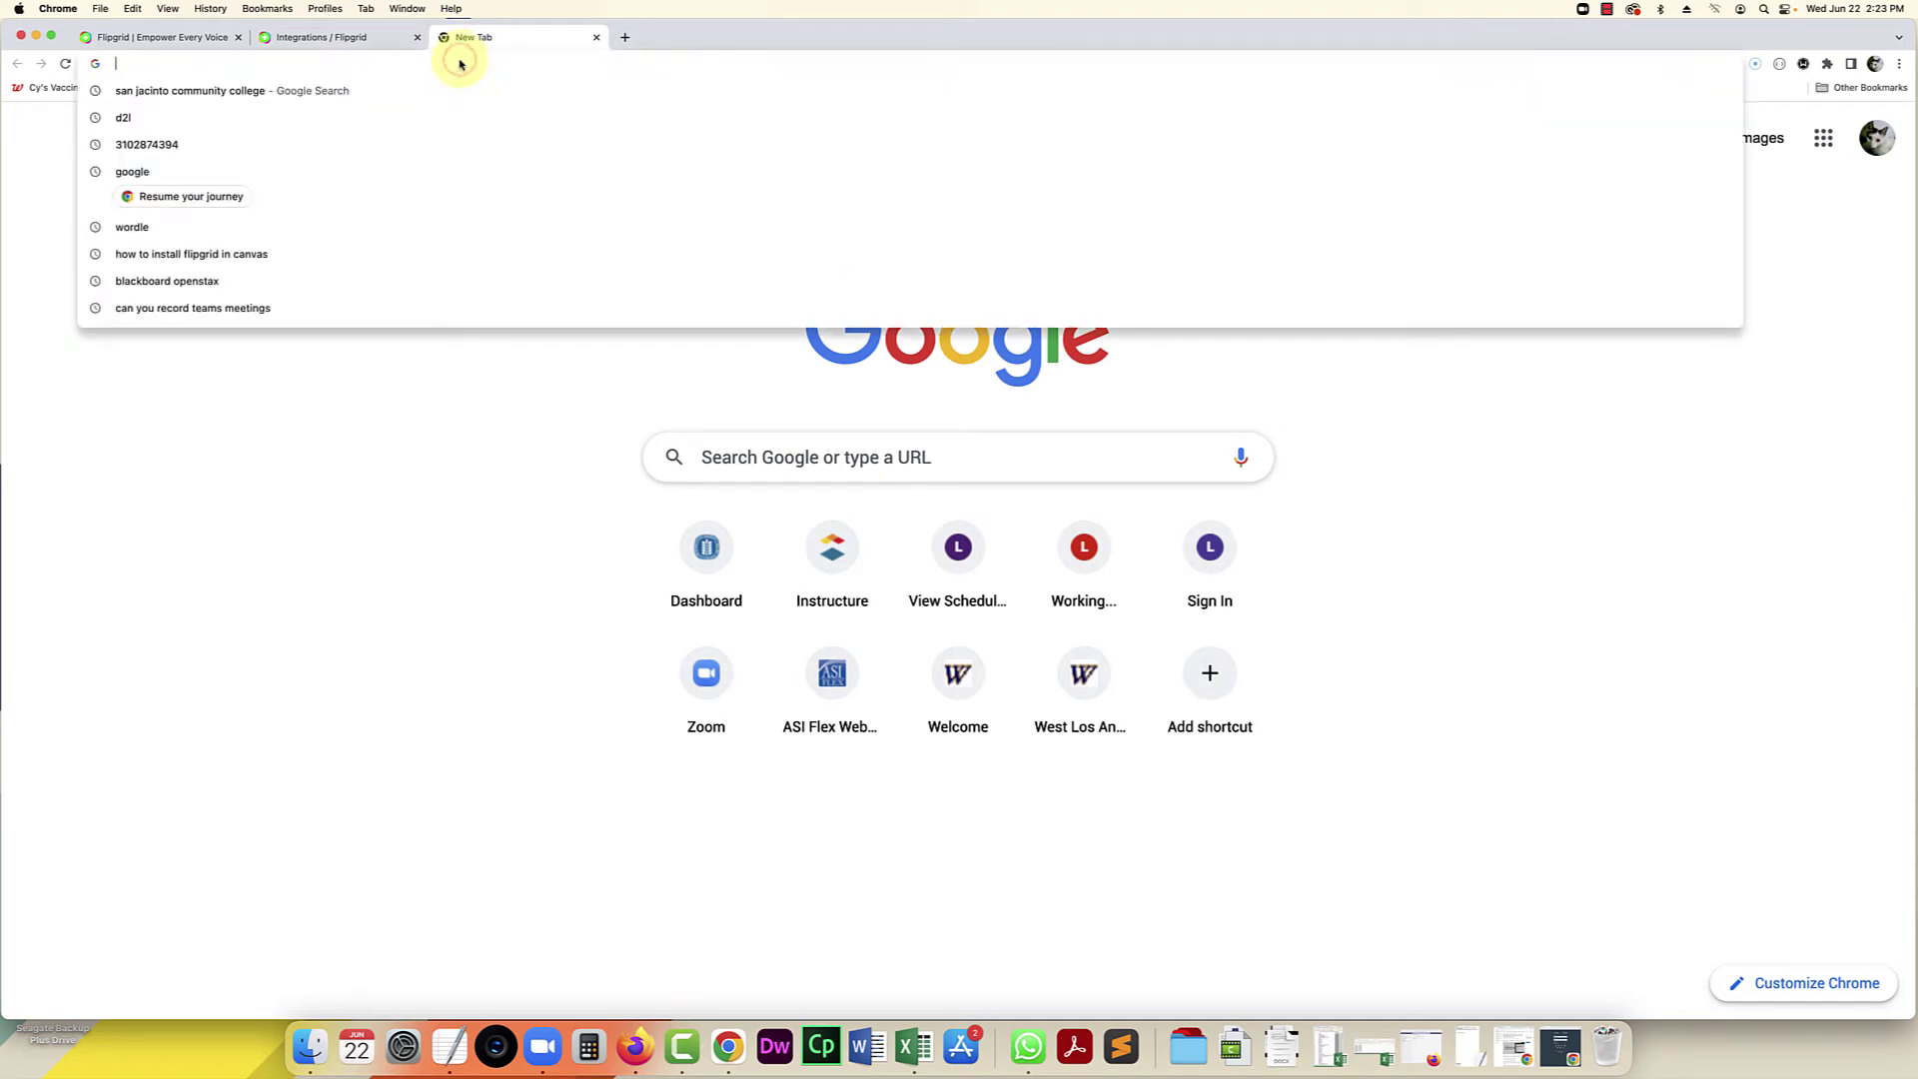
pyautogui.write('ilearn.laccd.edu')
pyautogui.press('Return')
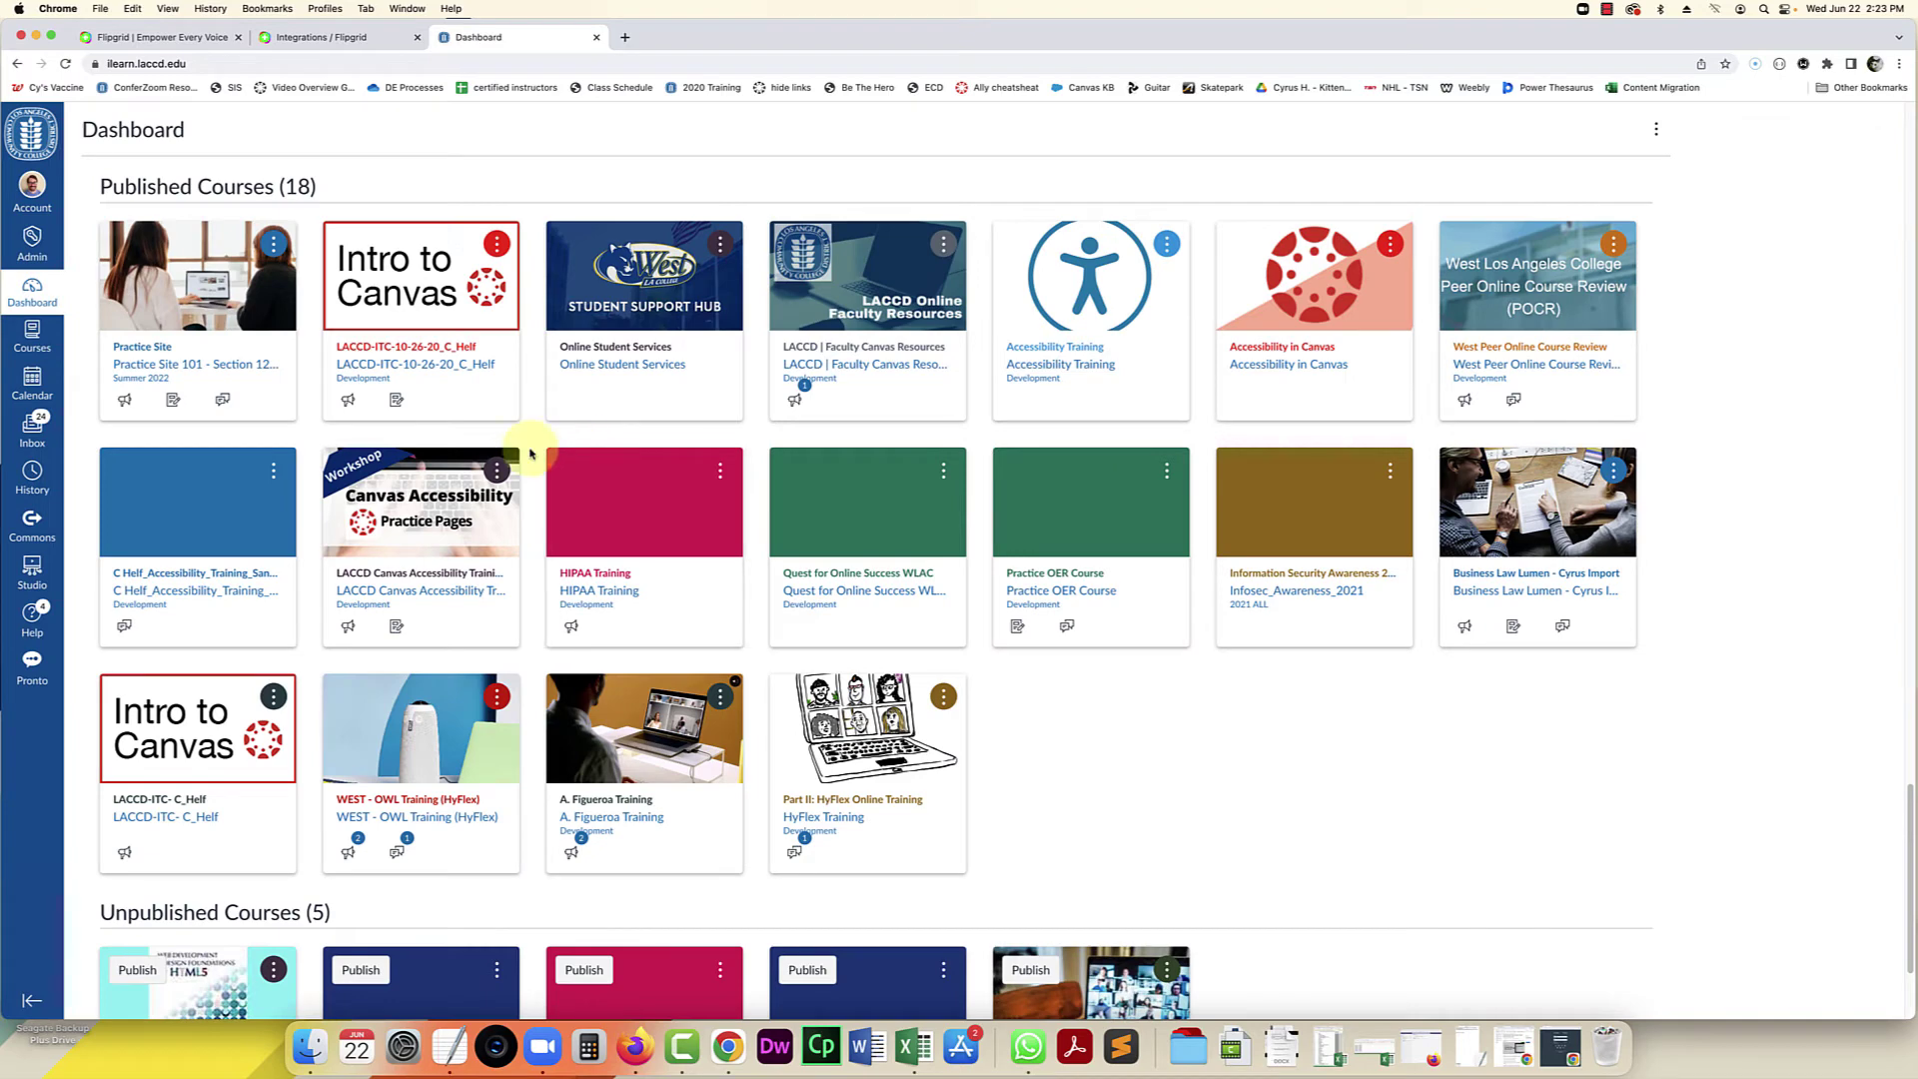
pyautogui.click(153, 364)
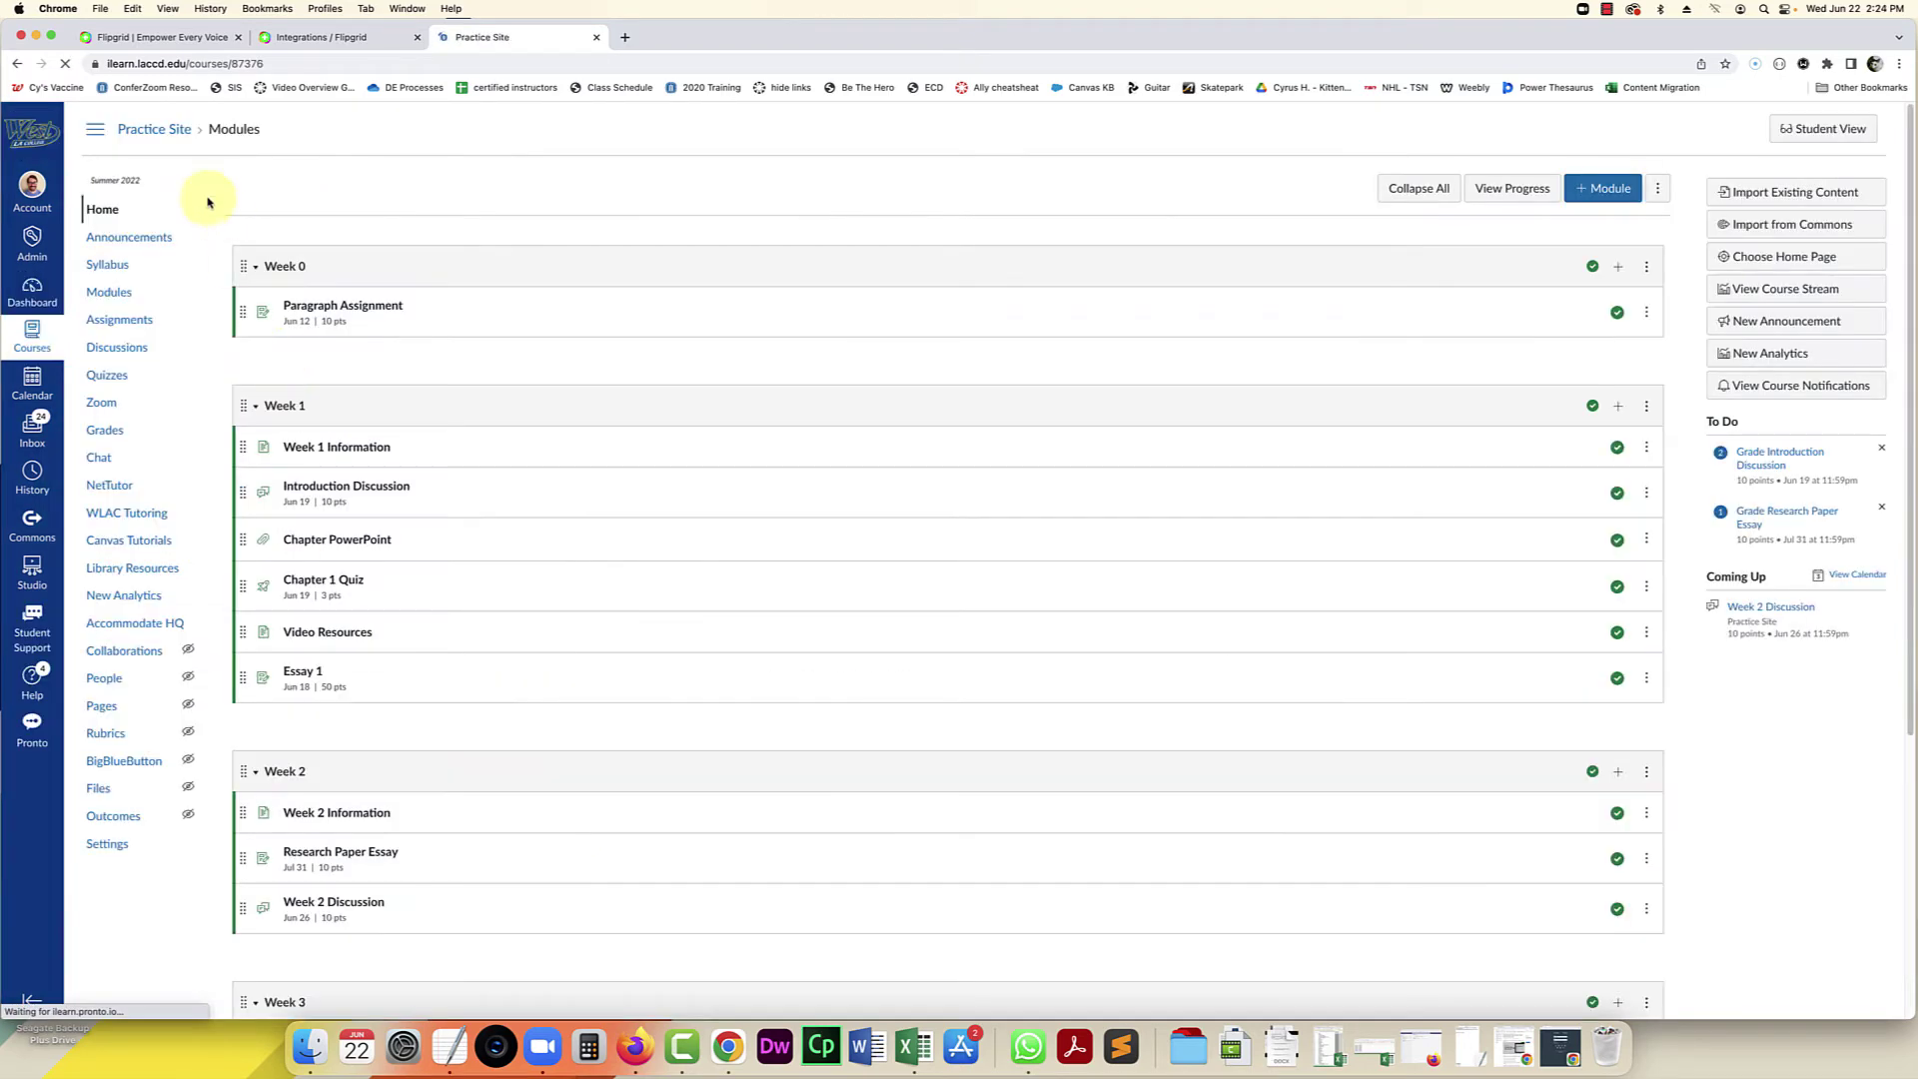
# Step: Start adding the Flipgrid external app from the course's app settings
pyautogui.click(106, 852)
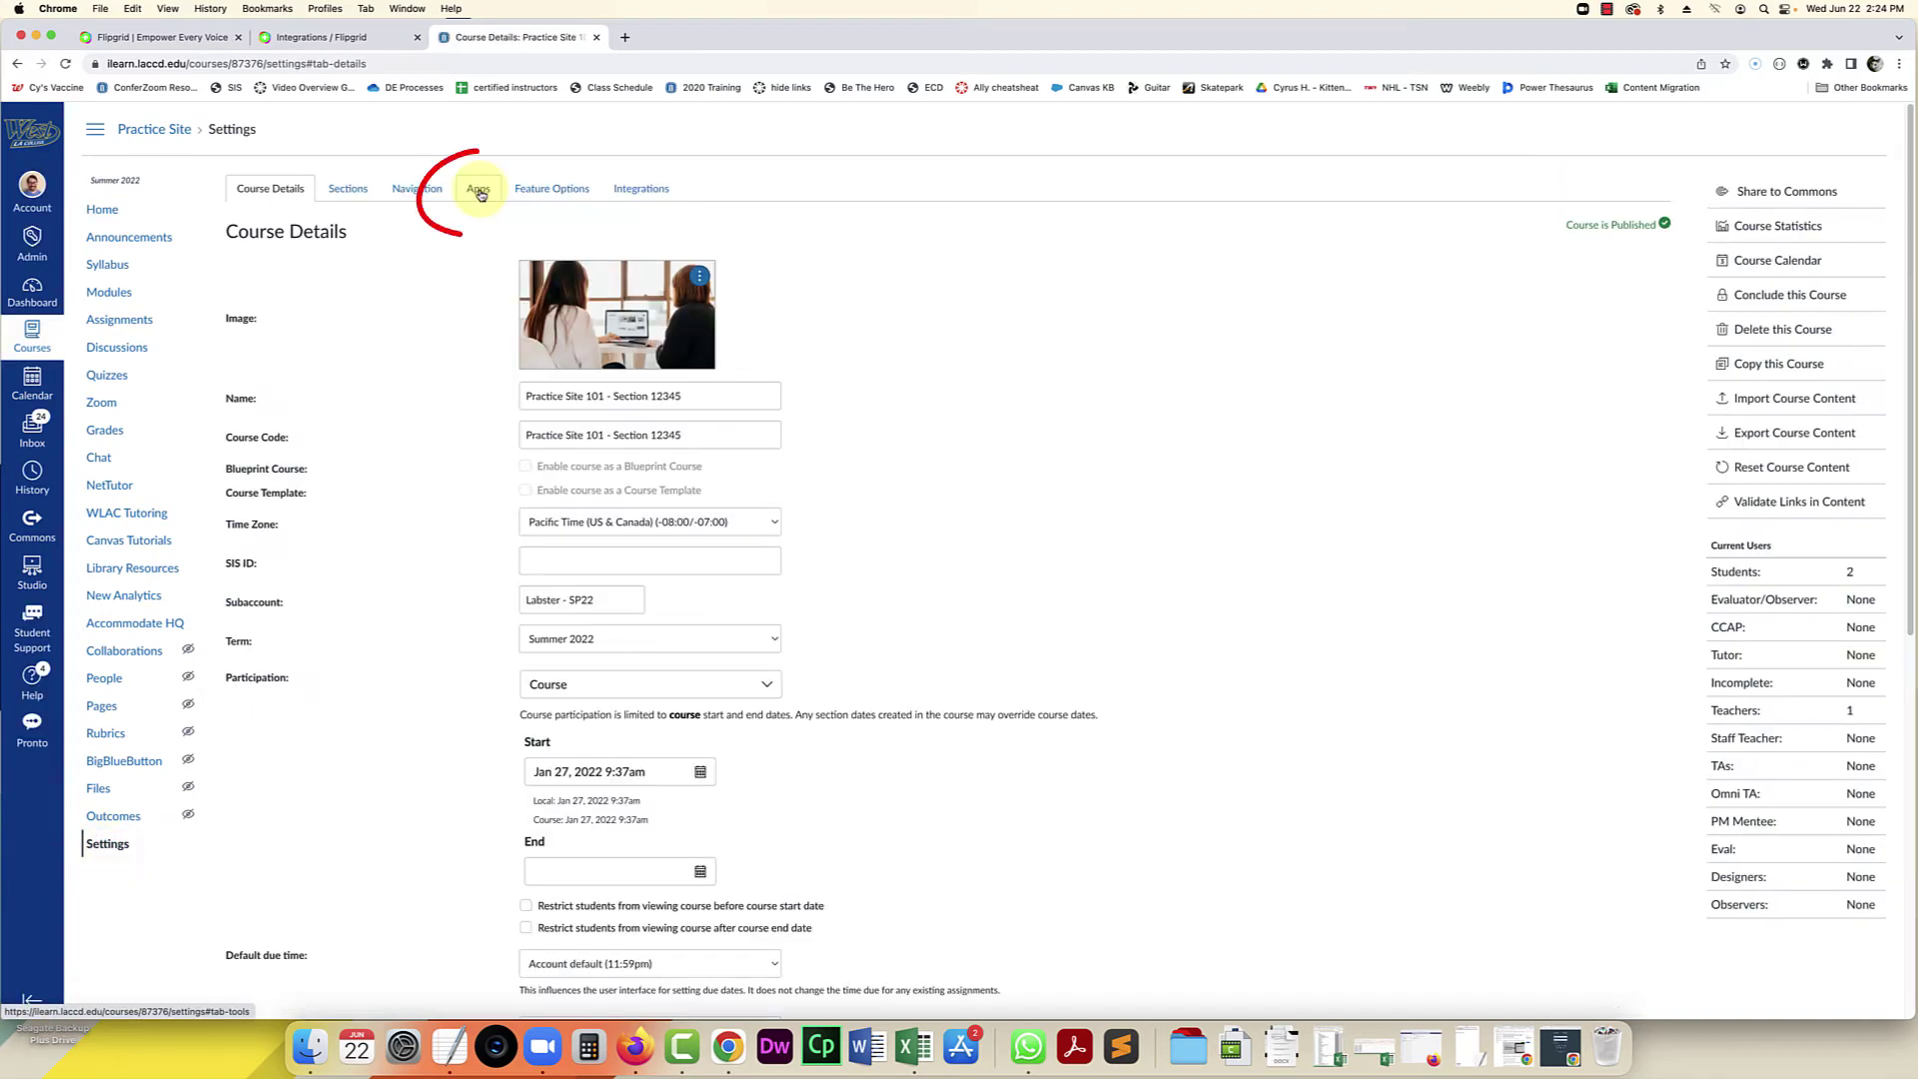
pyautogui.click(480, 192)
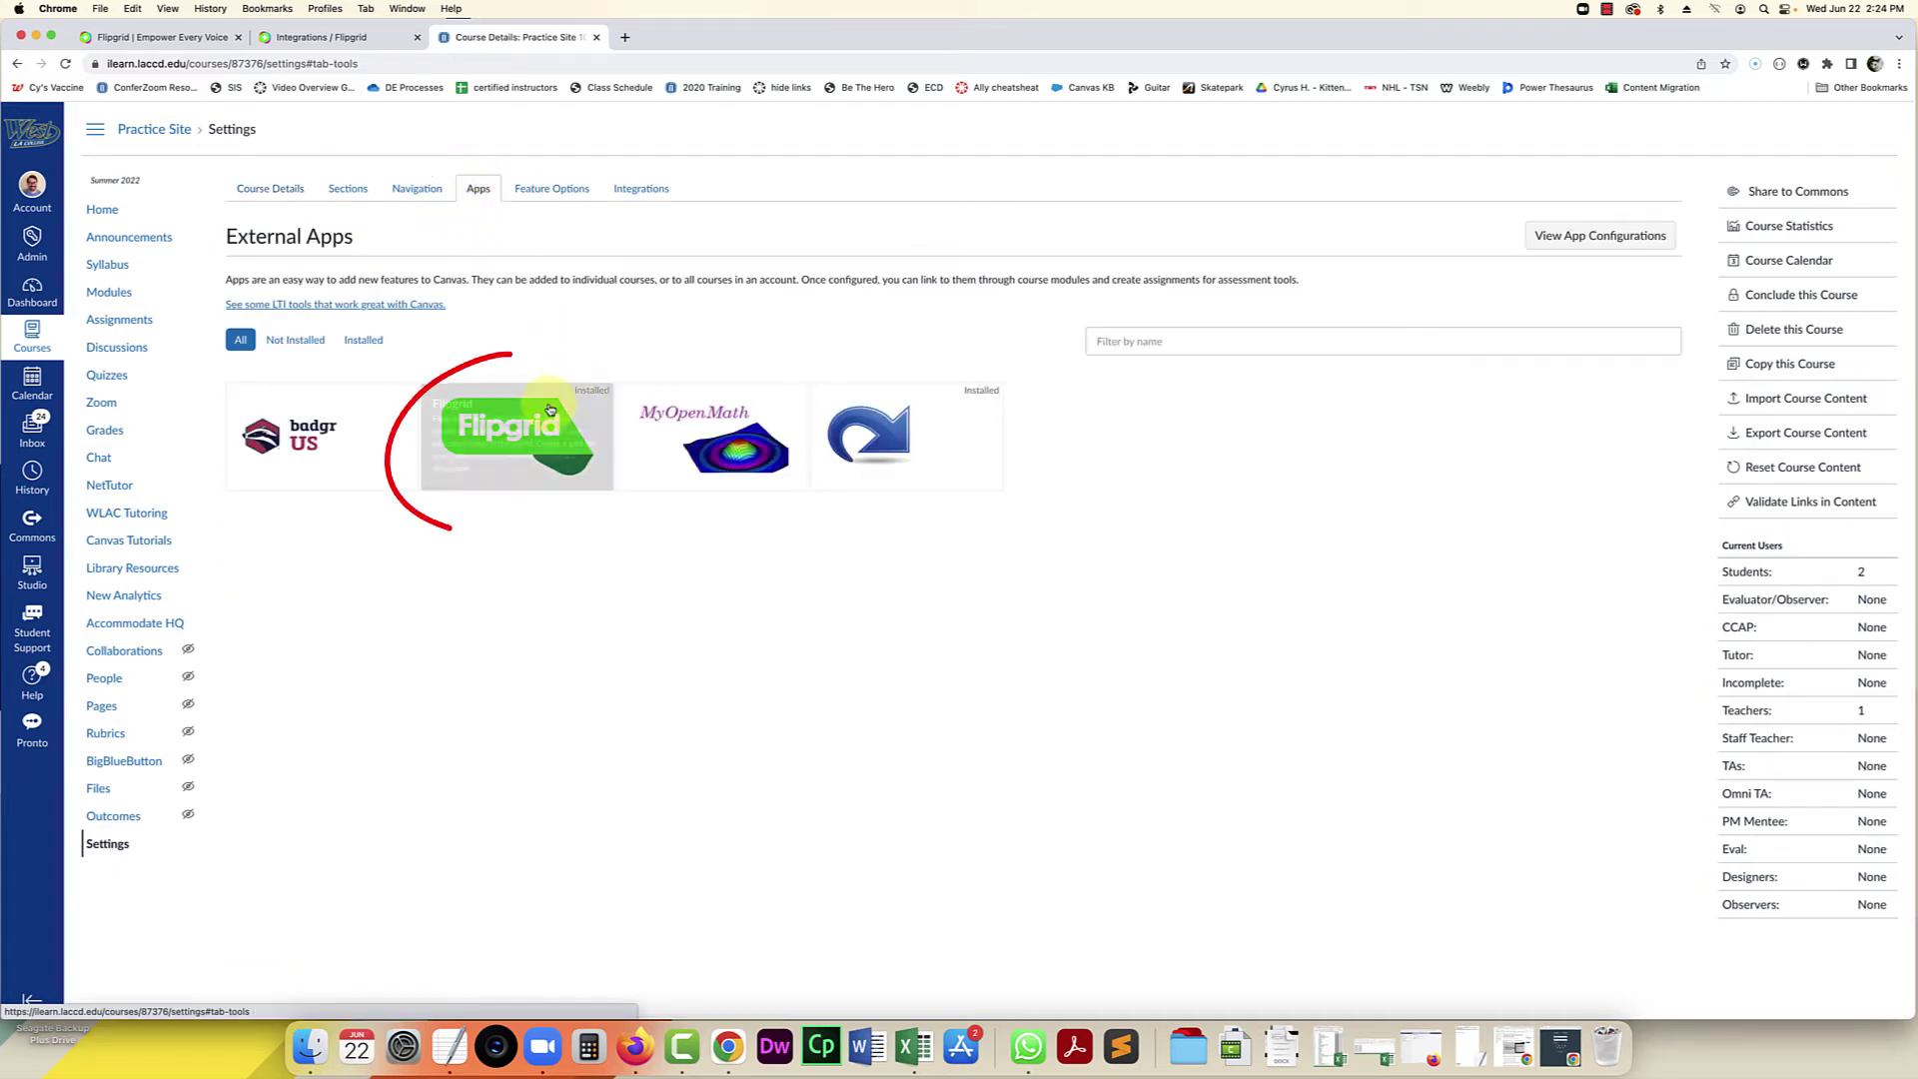
pyautogui.moveTo(499, 436)
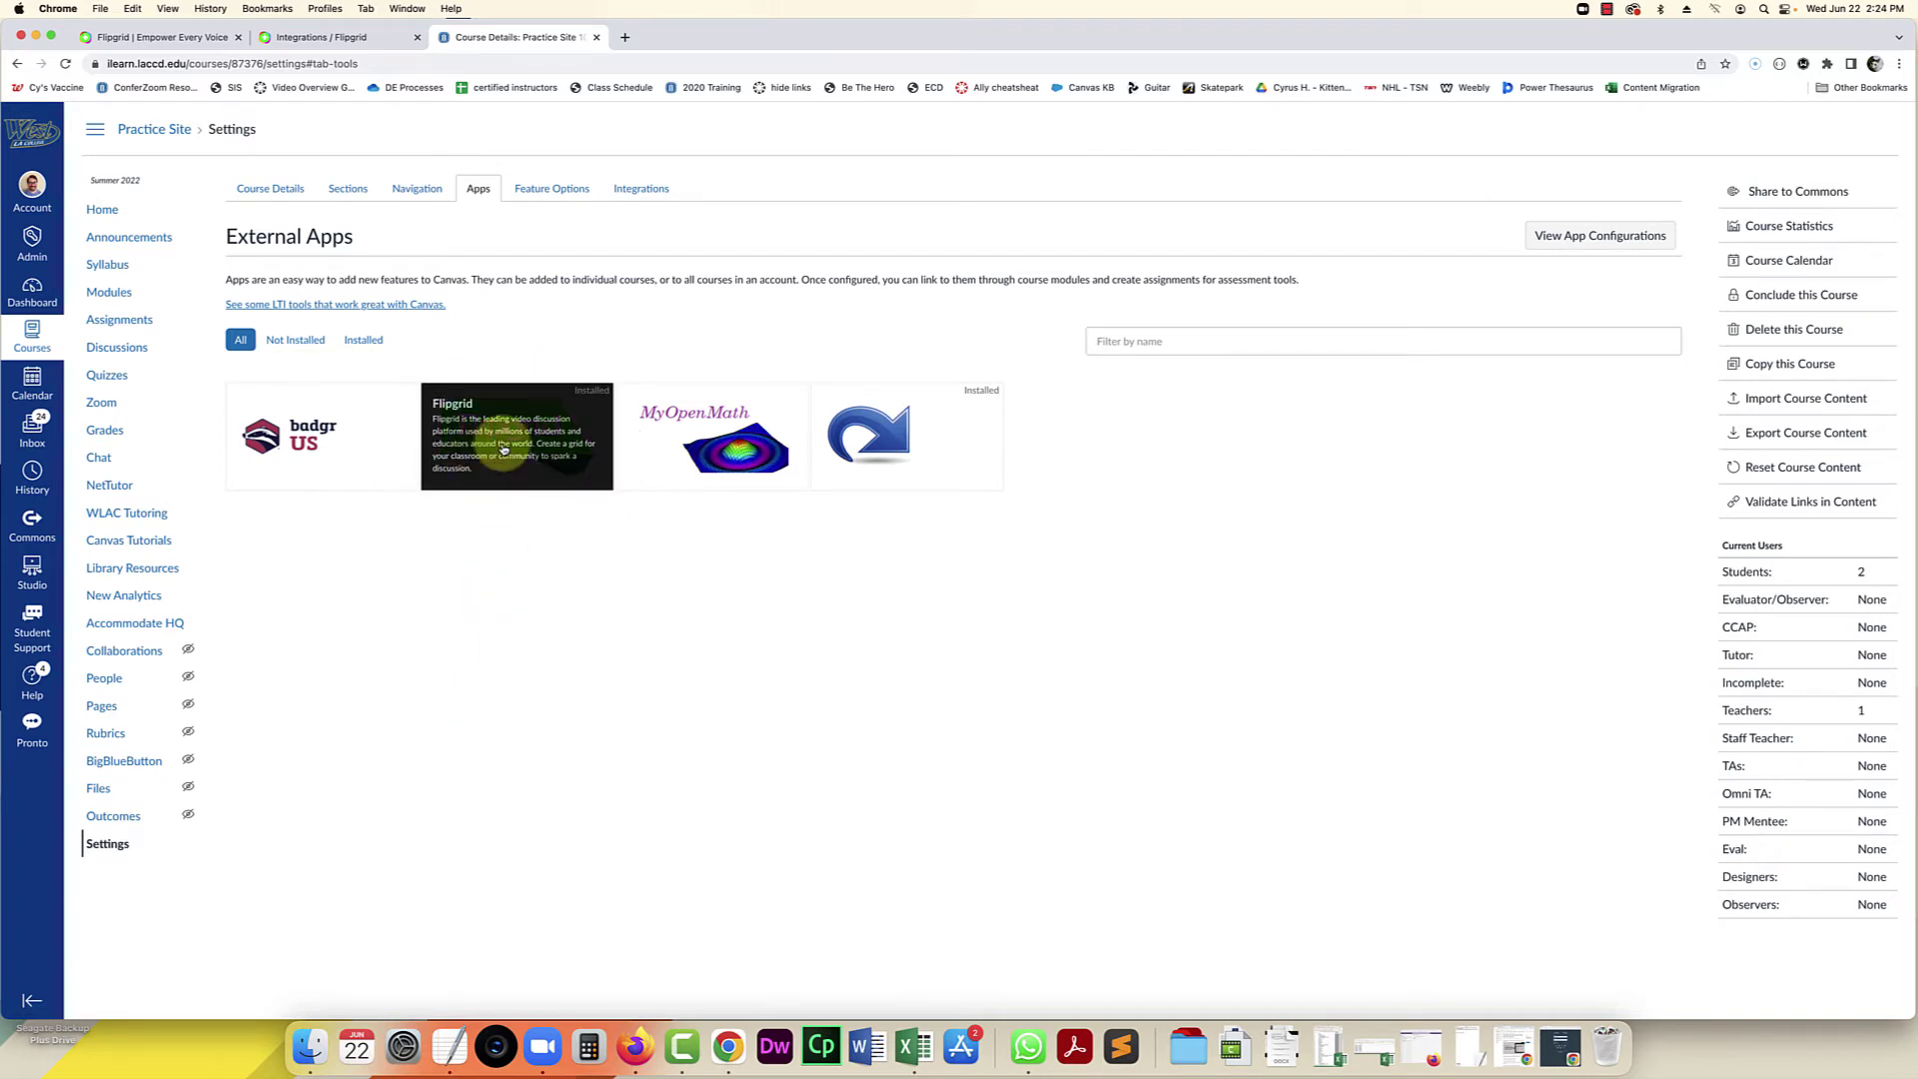
pyautogui.click(503, 449)
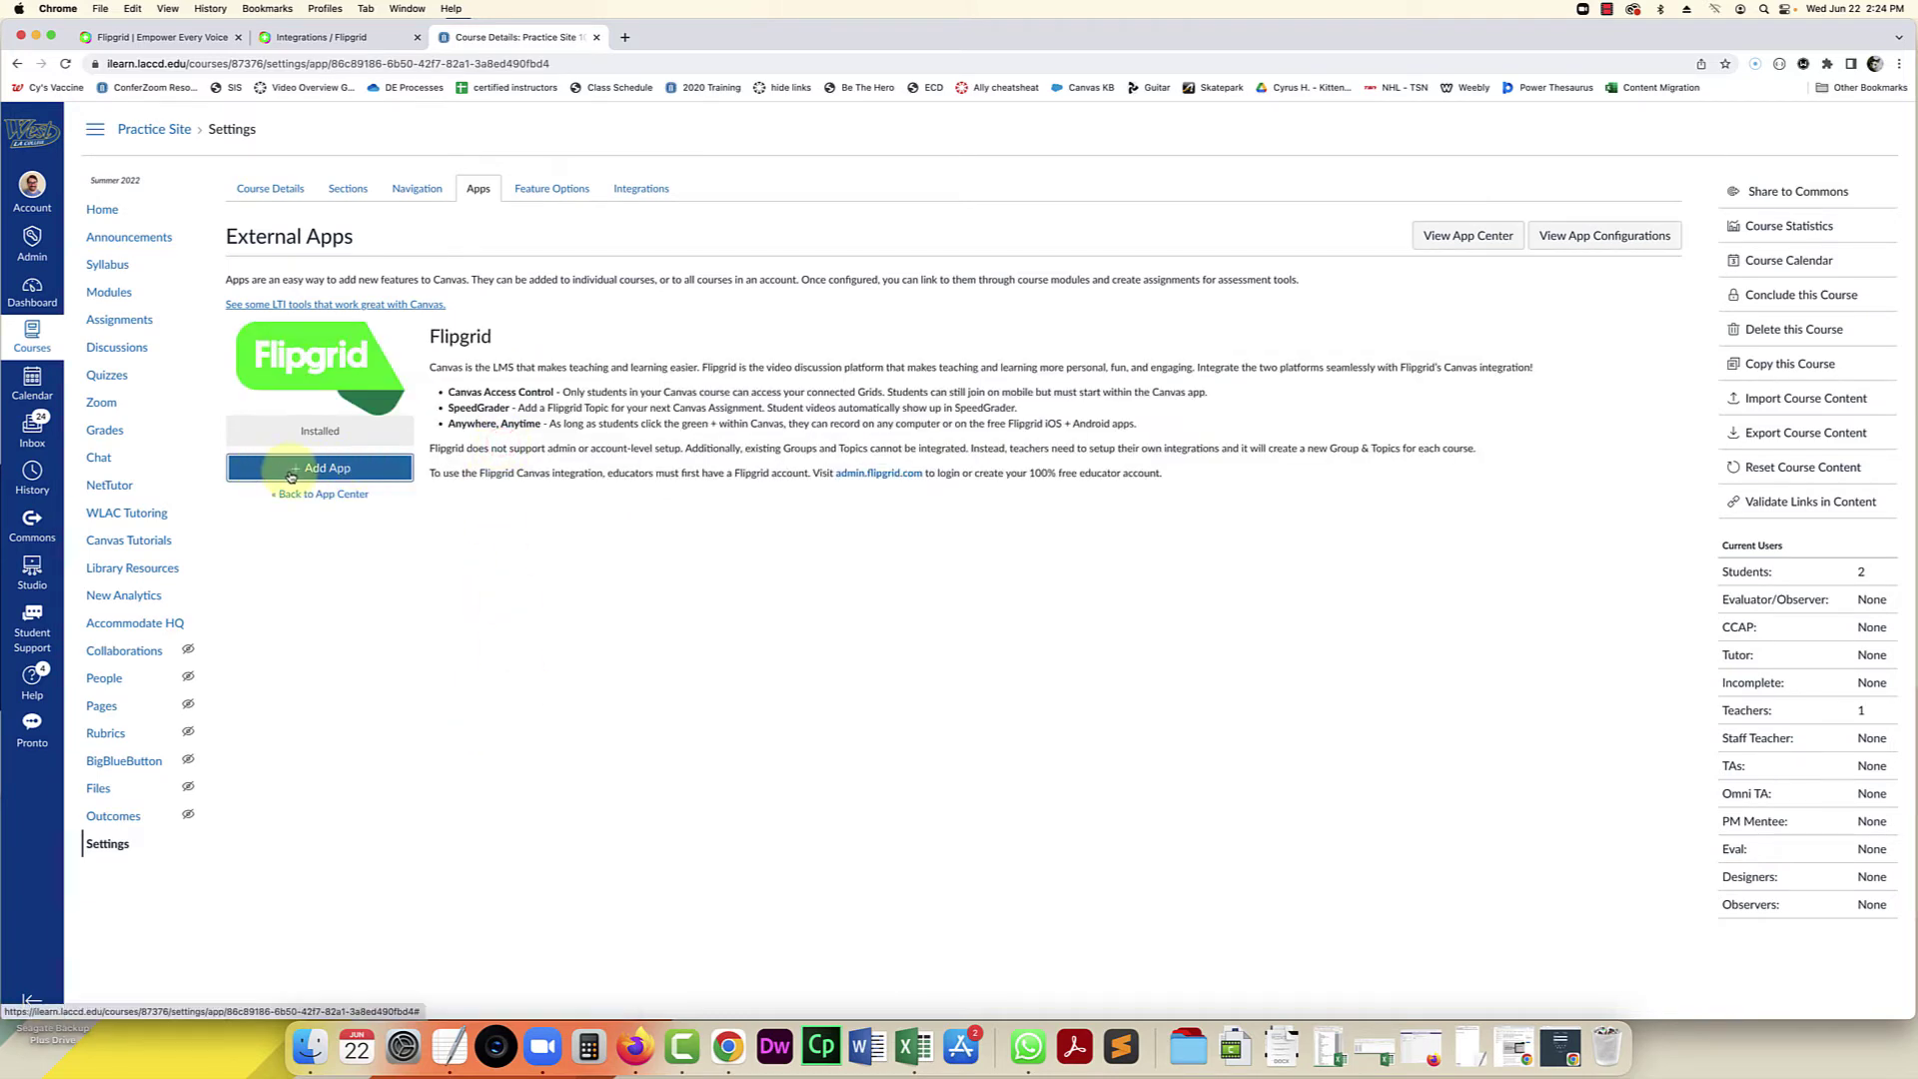
pyautogui.click(371, 472)
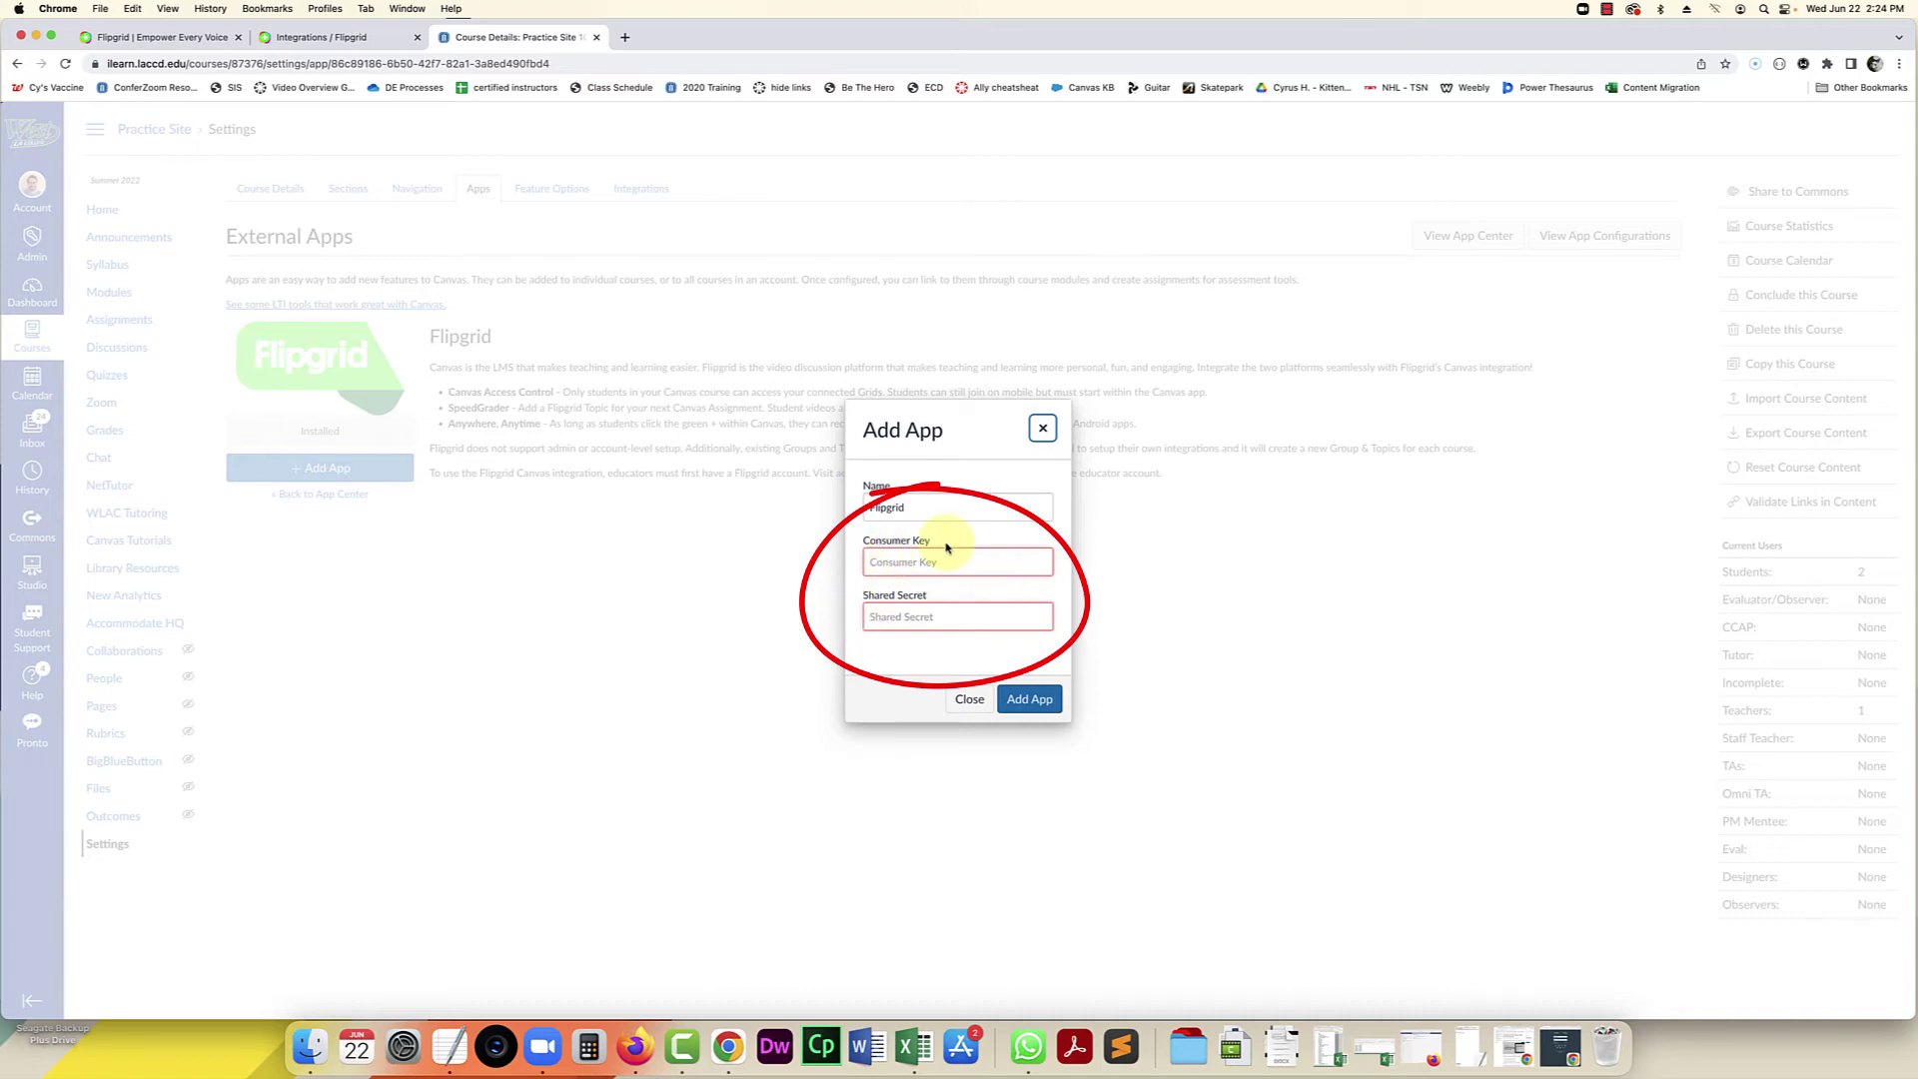
# Step: Copy the Math 101 consumer key from the Flipgrid integrations page into the app's Consumer Key field in Canvas
pyautogui.click(307, 40)
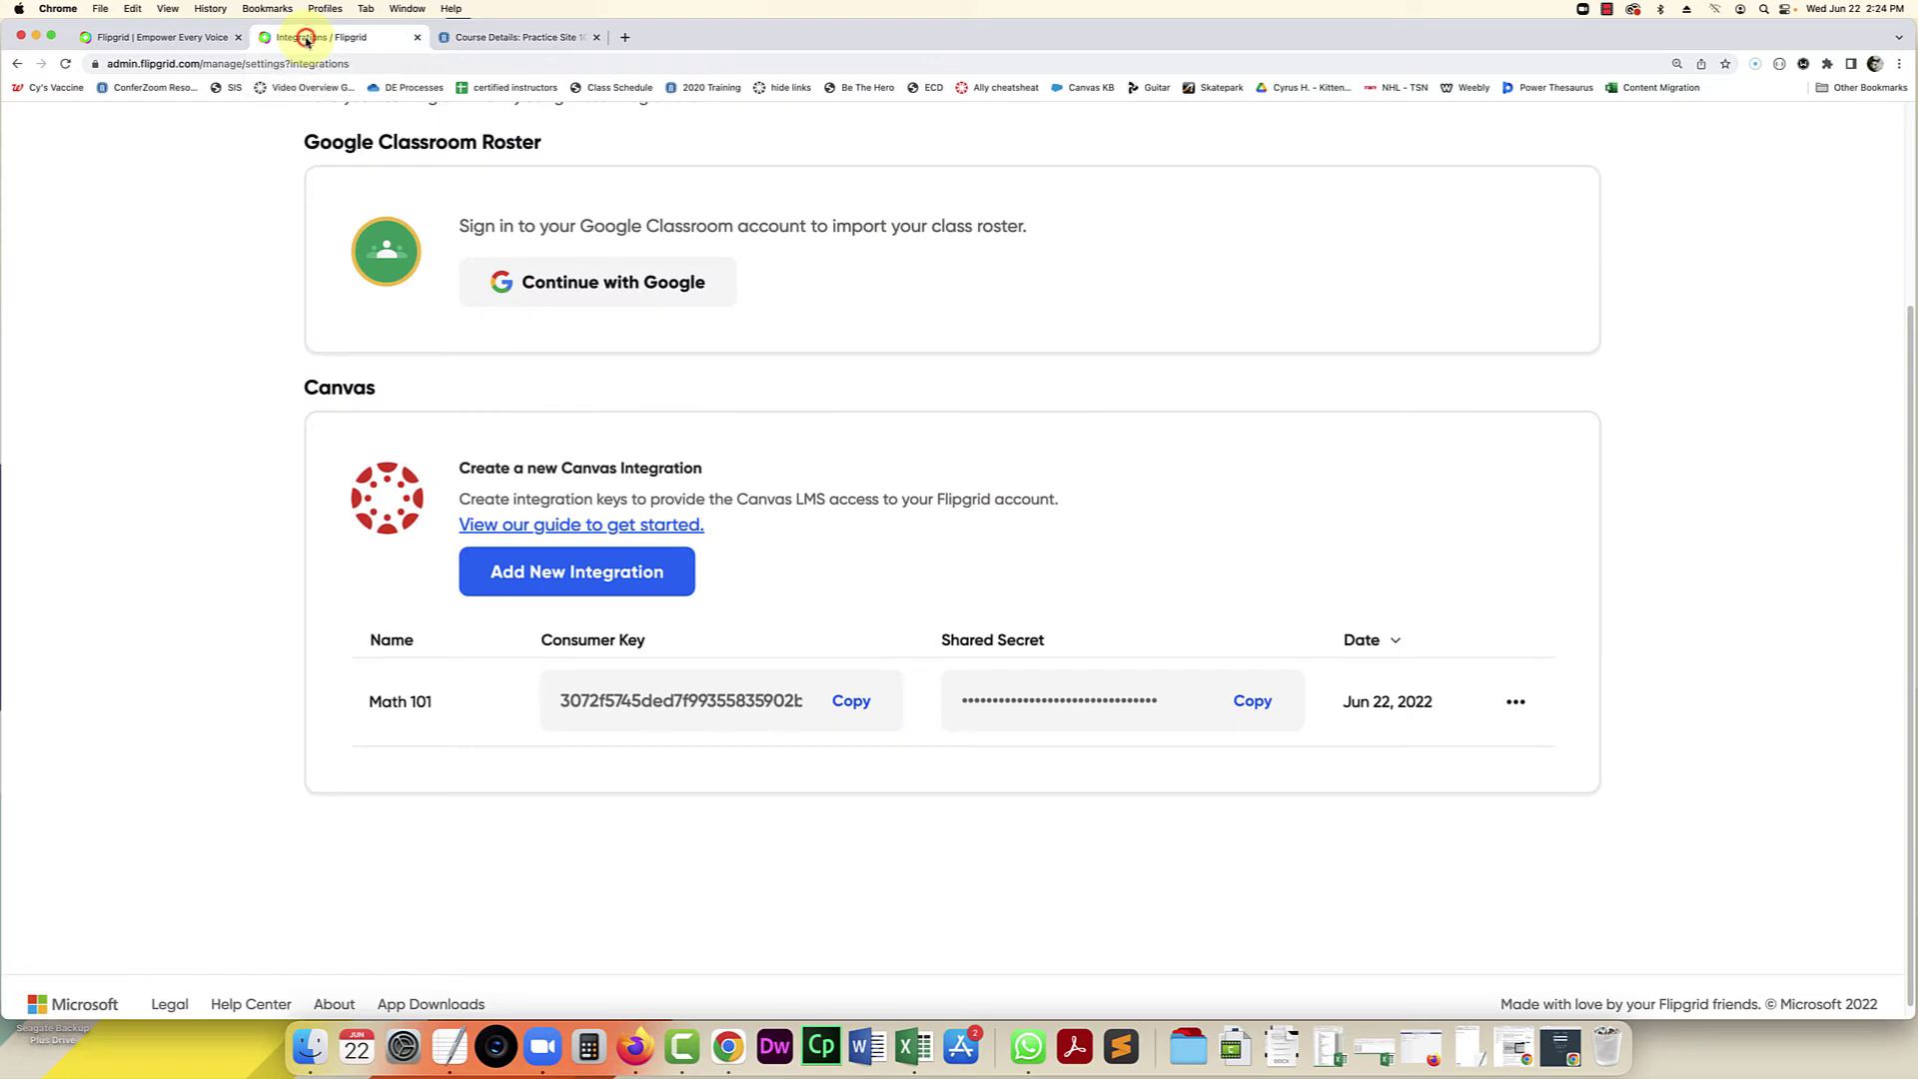
pyautogui.click(815, 717)
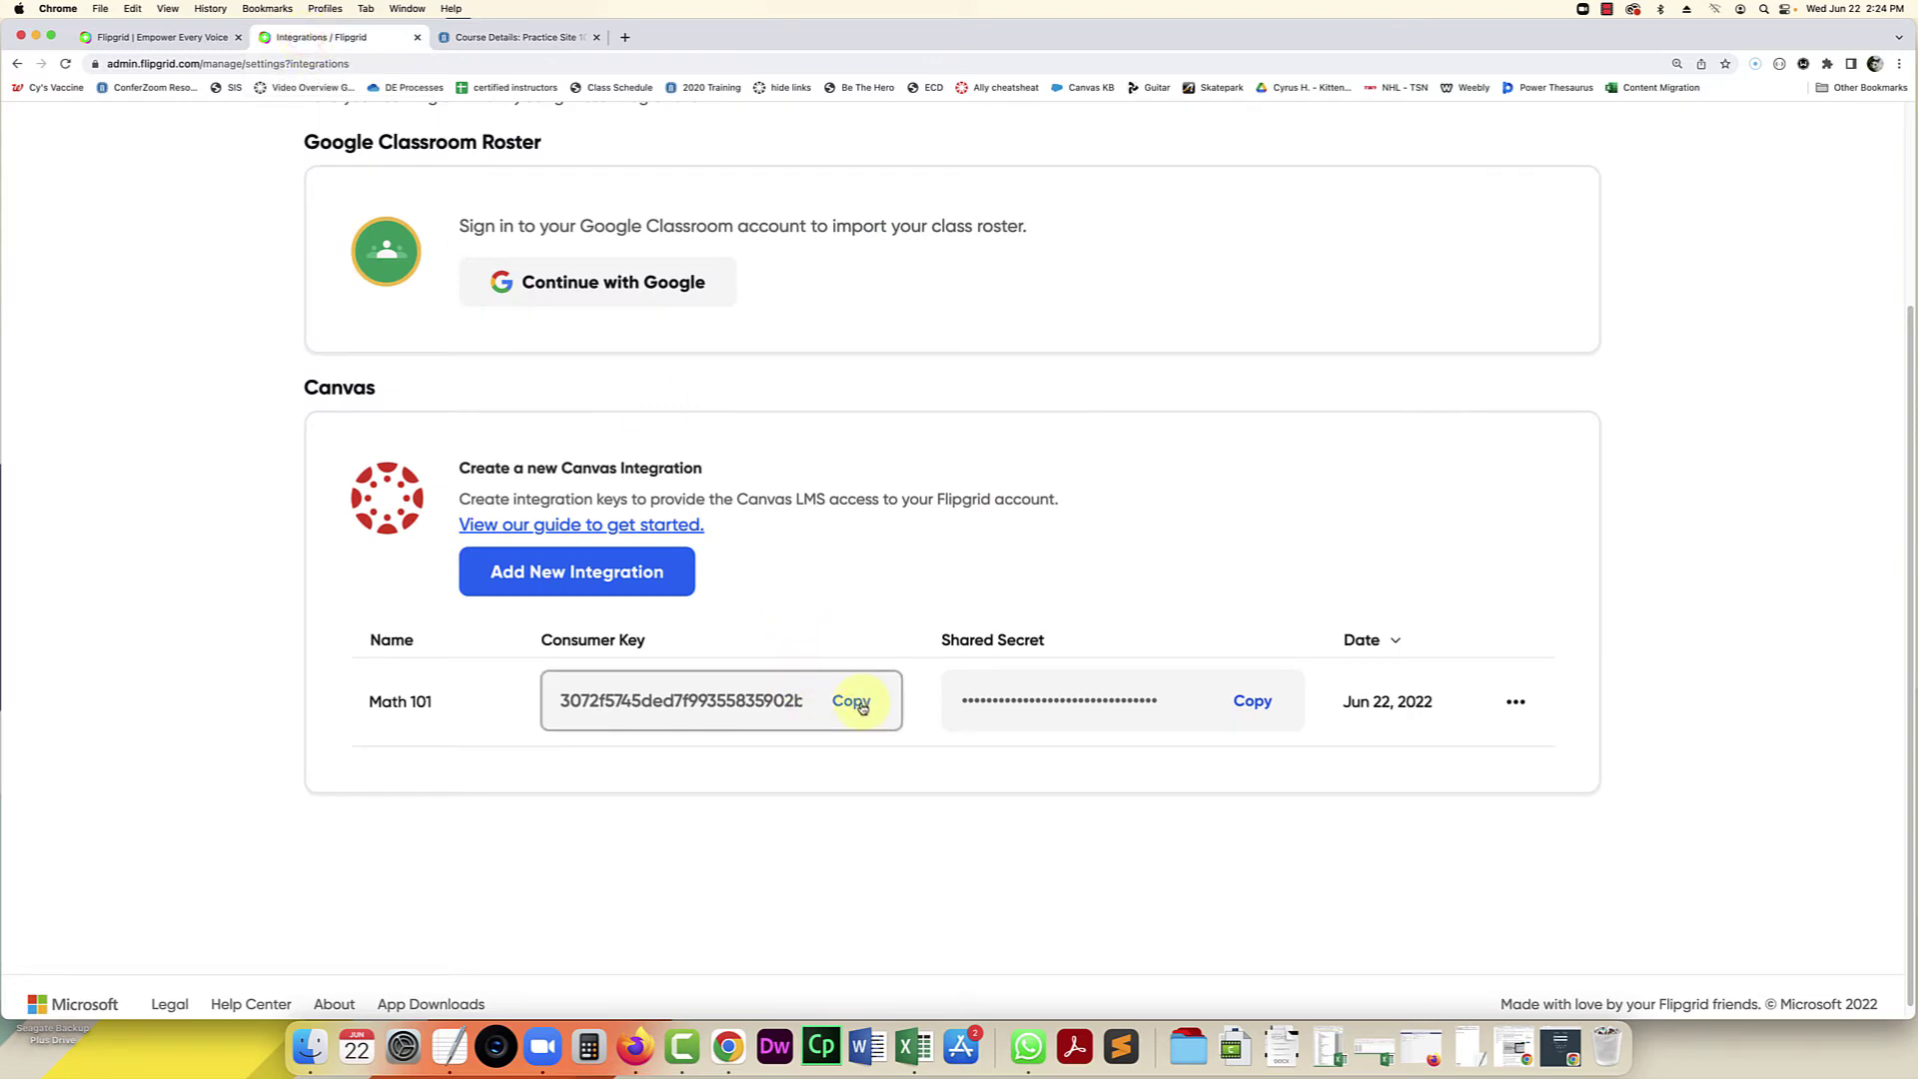
pyautogui.click(859, 704)
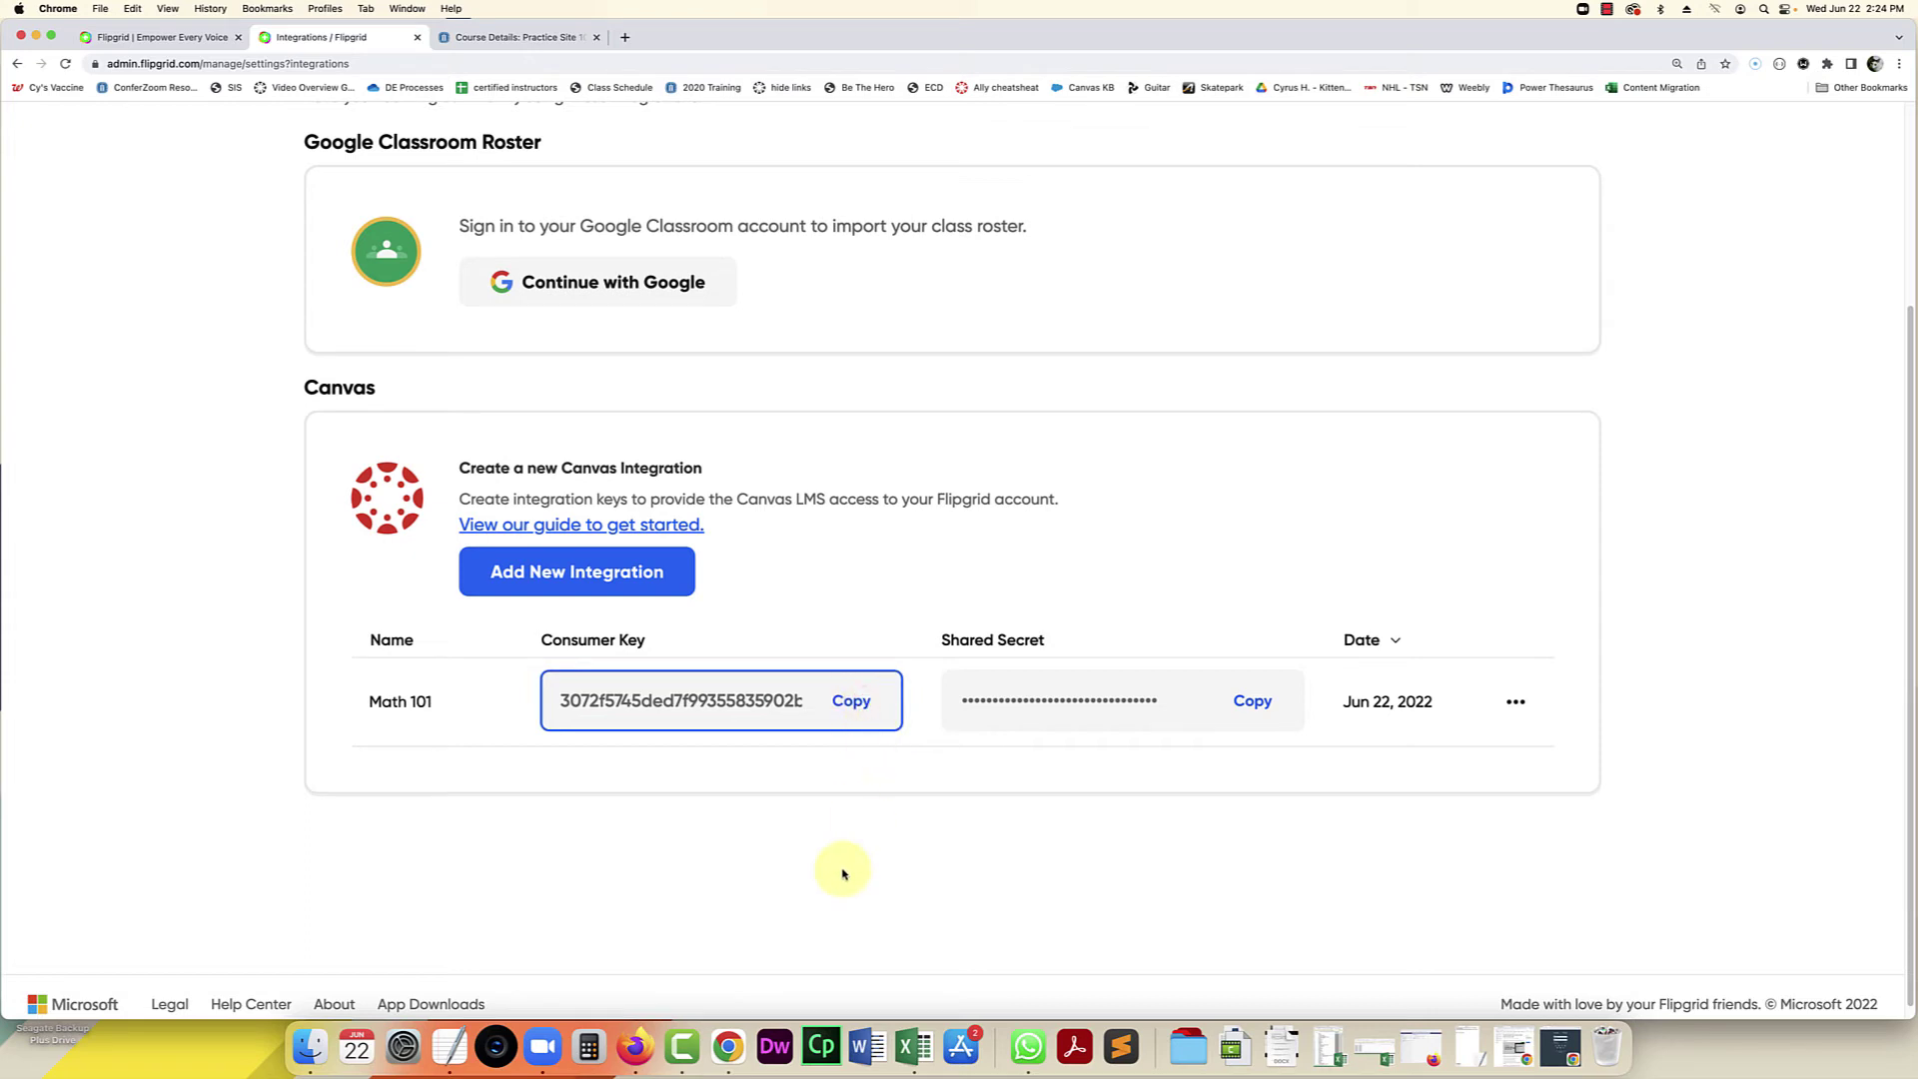
pyautogui.click(505, 37)
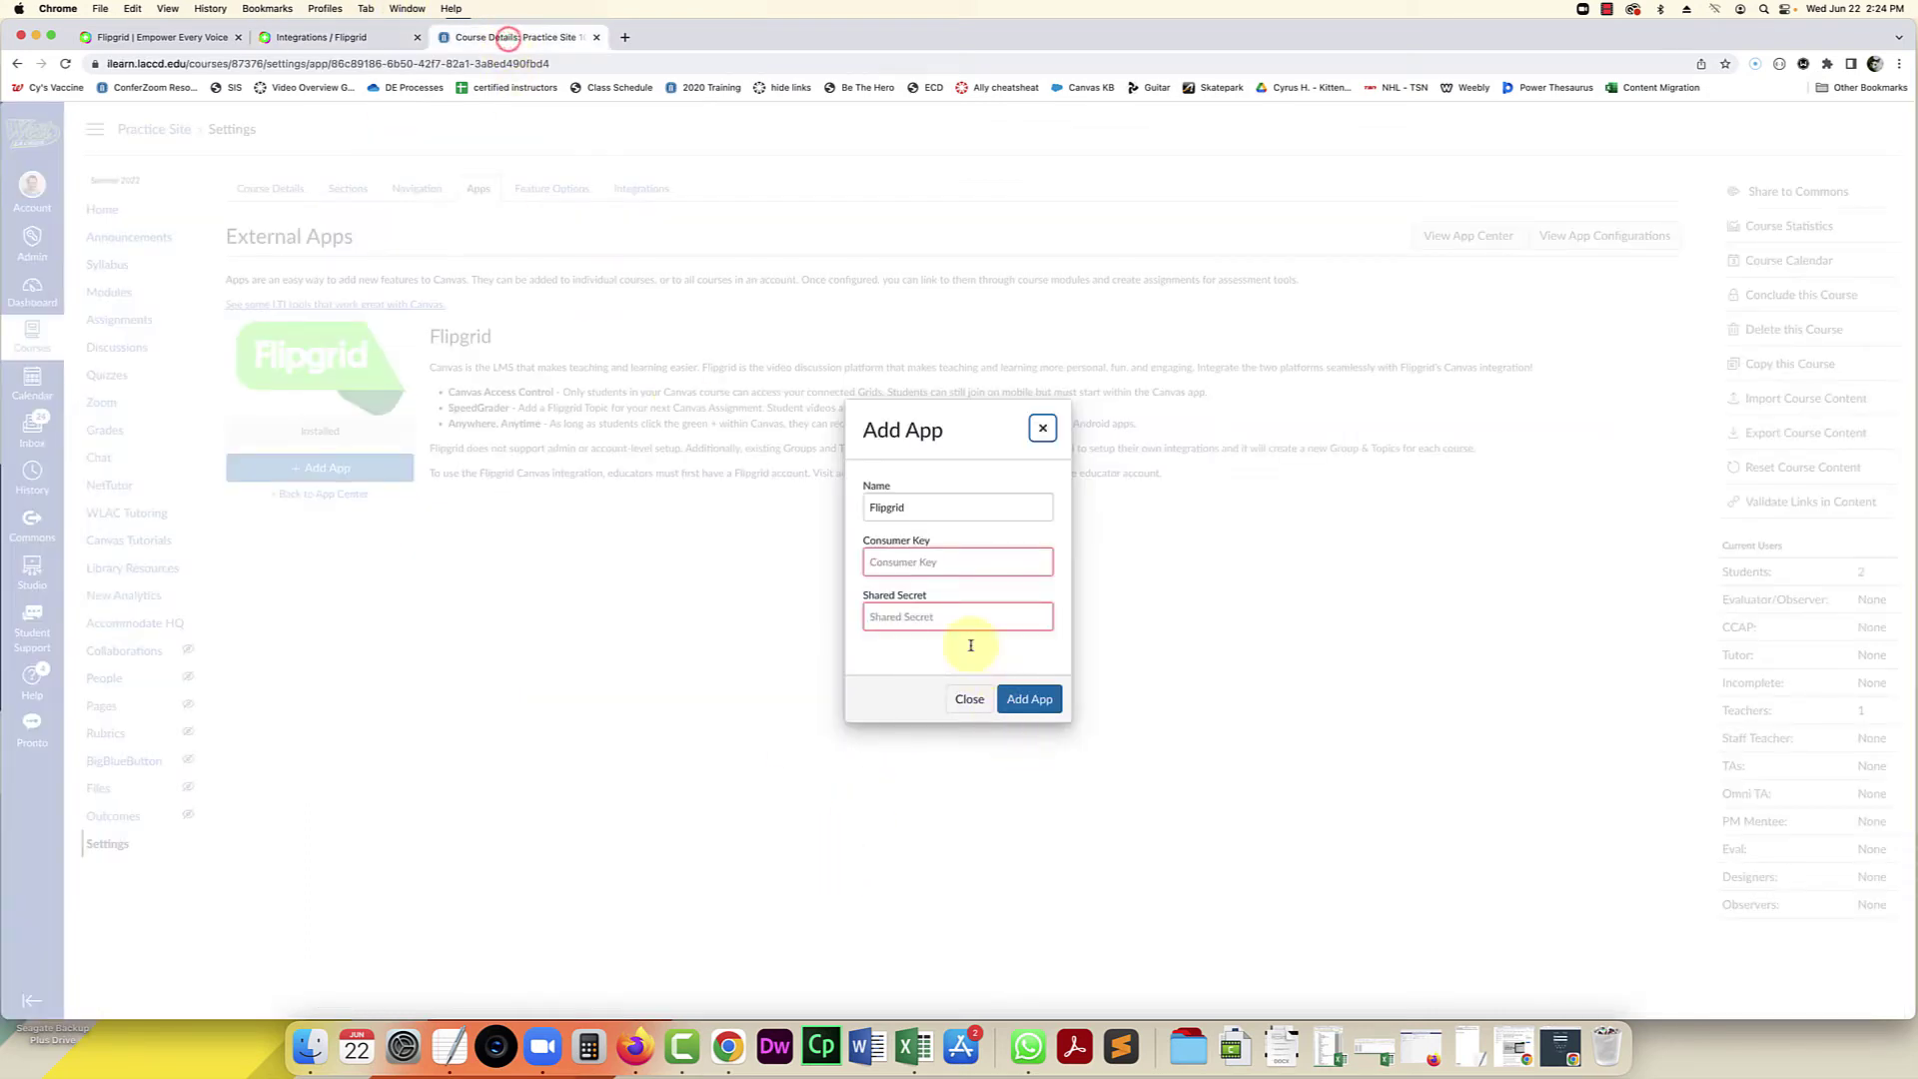
pyautogui.click(903, 562)
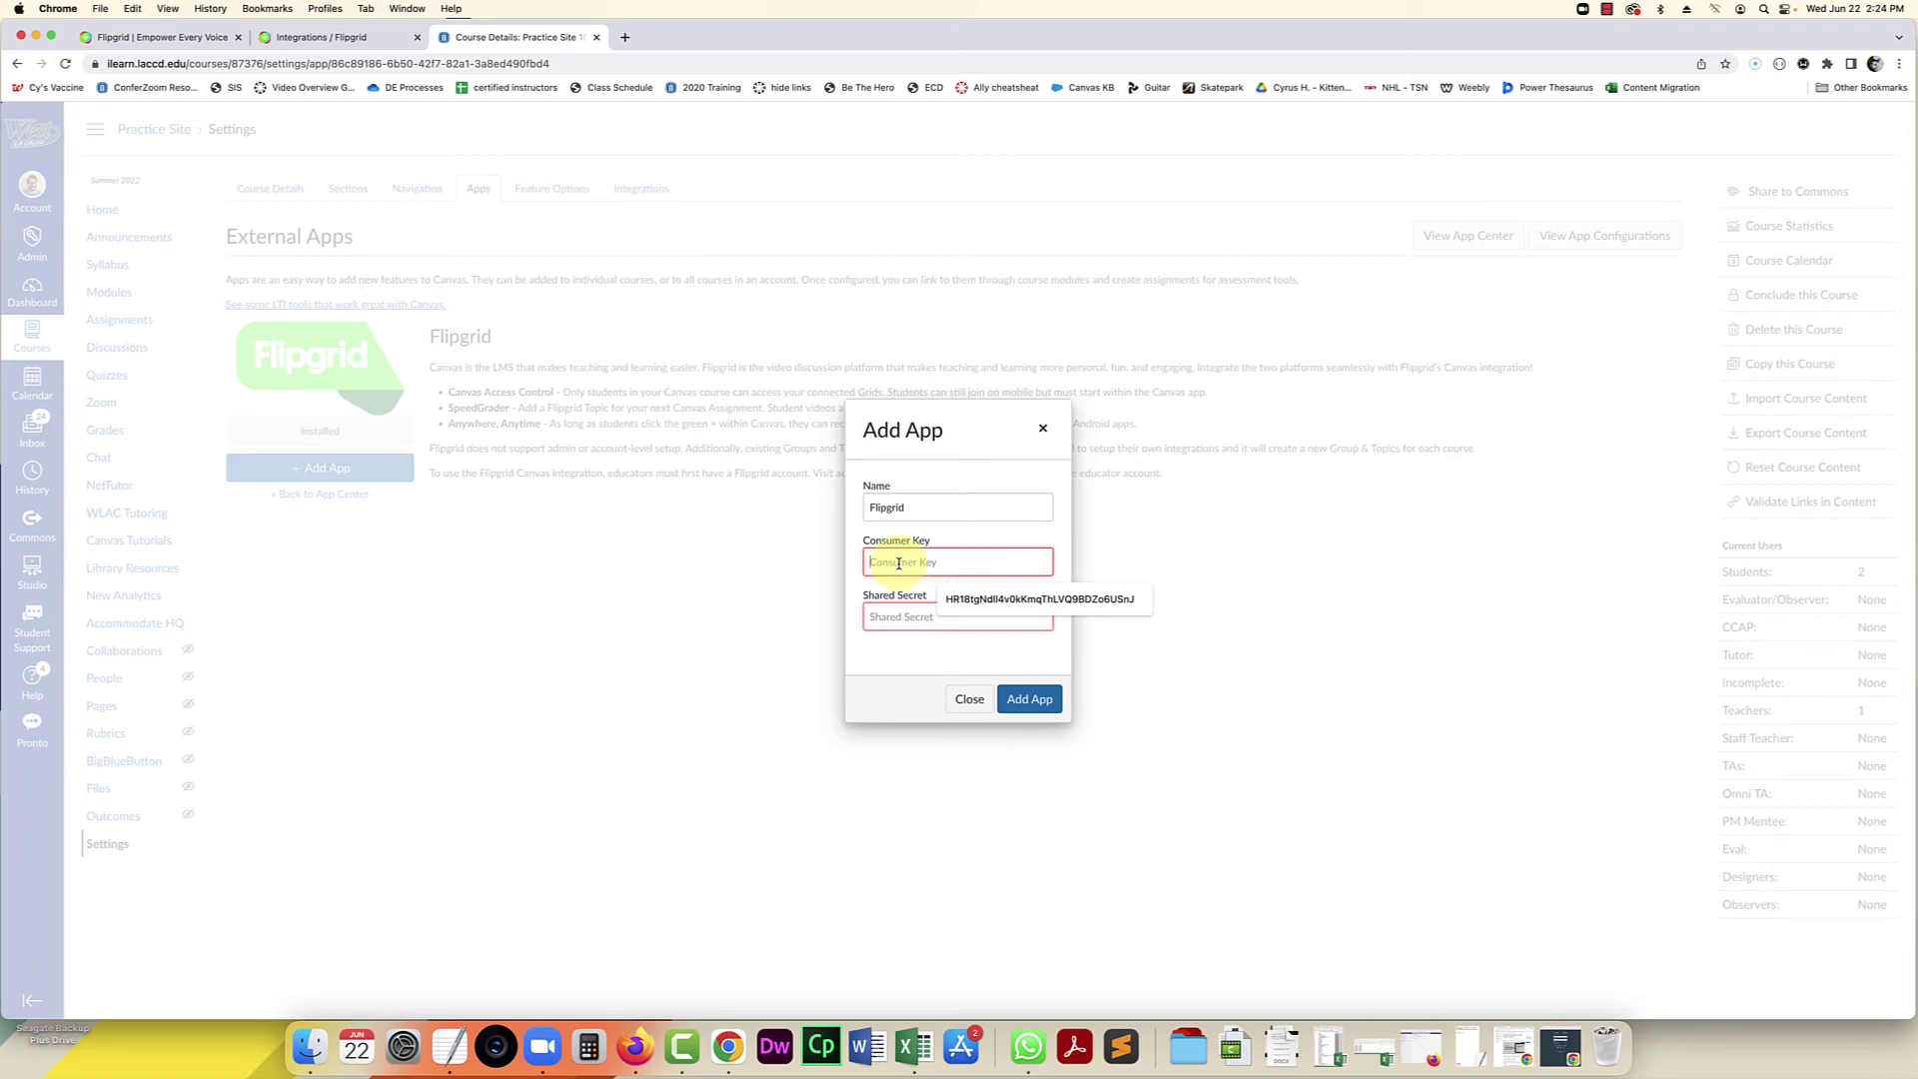
pyautogui.press('super+v')
pyautogui.doubleClick(898, 563)
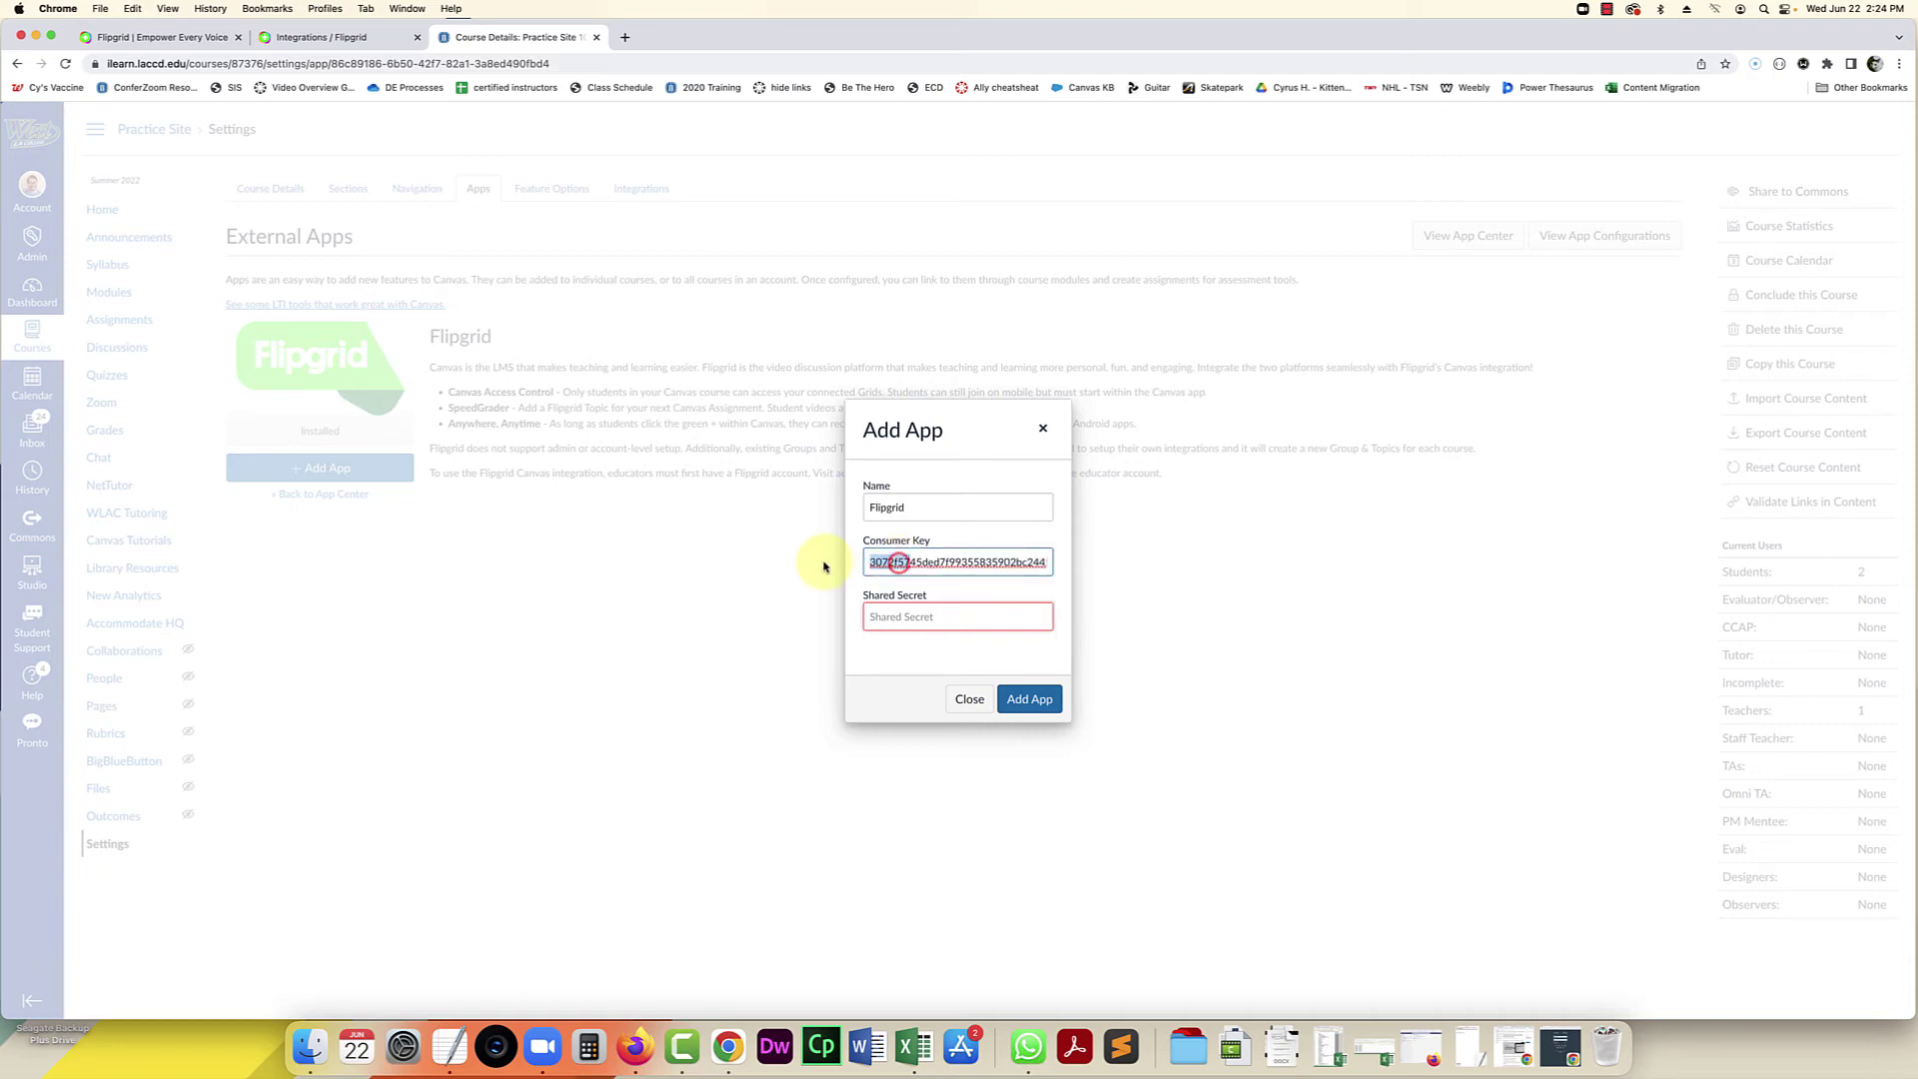
# Step: Copy the Math 101 shared secret from Flipgrid into the app's Shared Secret field in Canvas and add the app
pyautogui.click(339, 37)
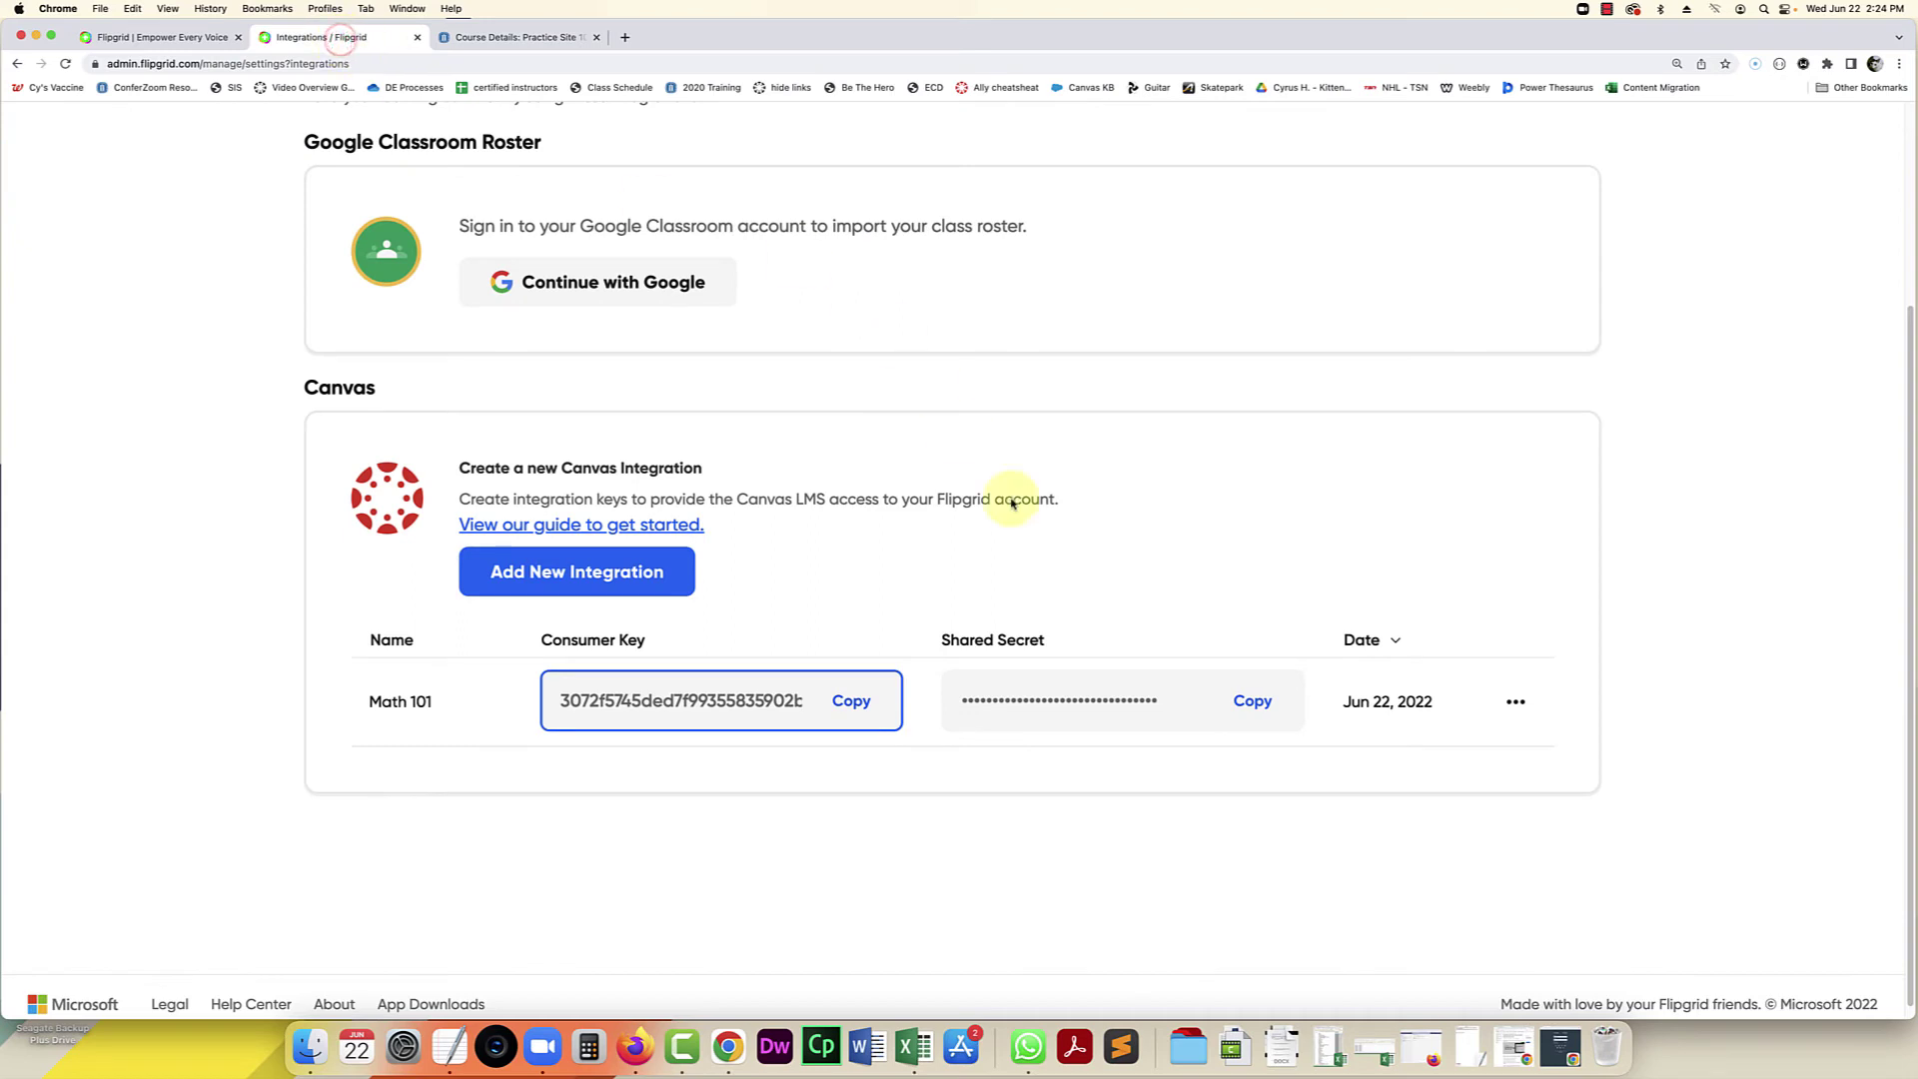
pyautogui.click(1255, 705)
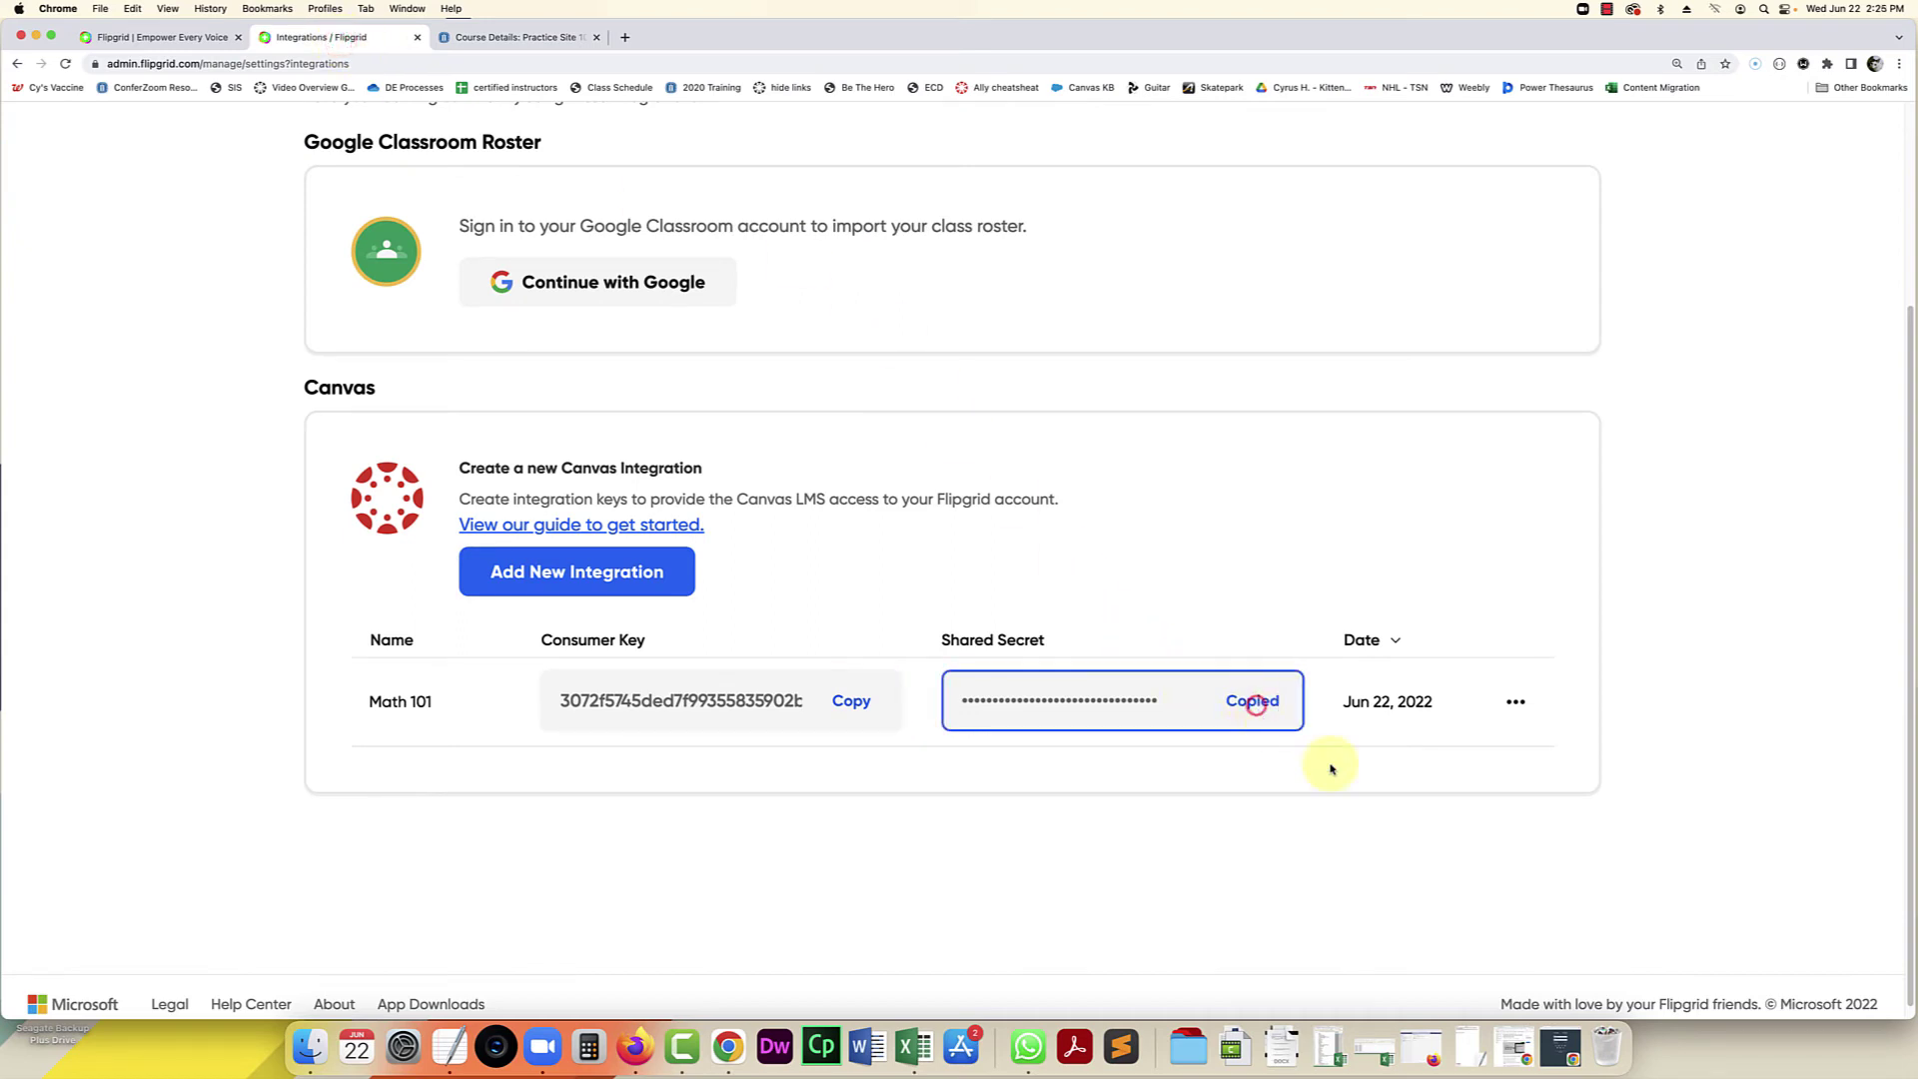
pyautogui.click(487, 40)
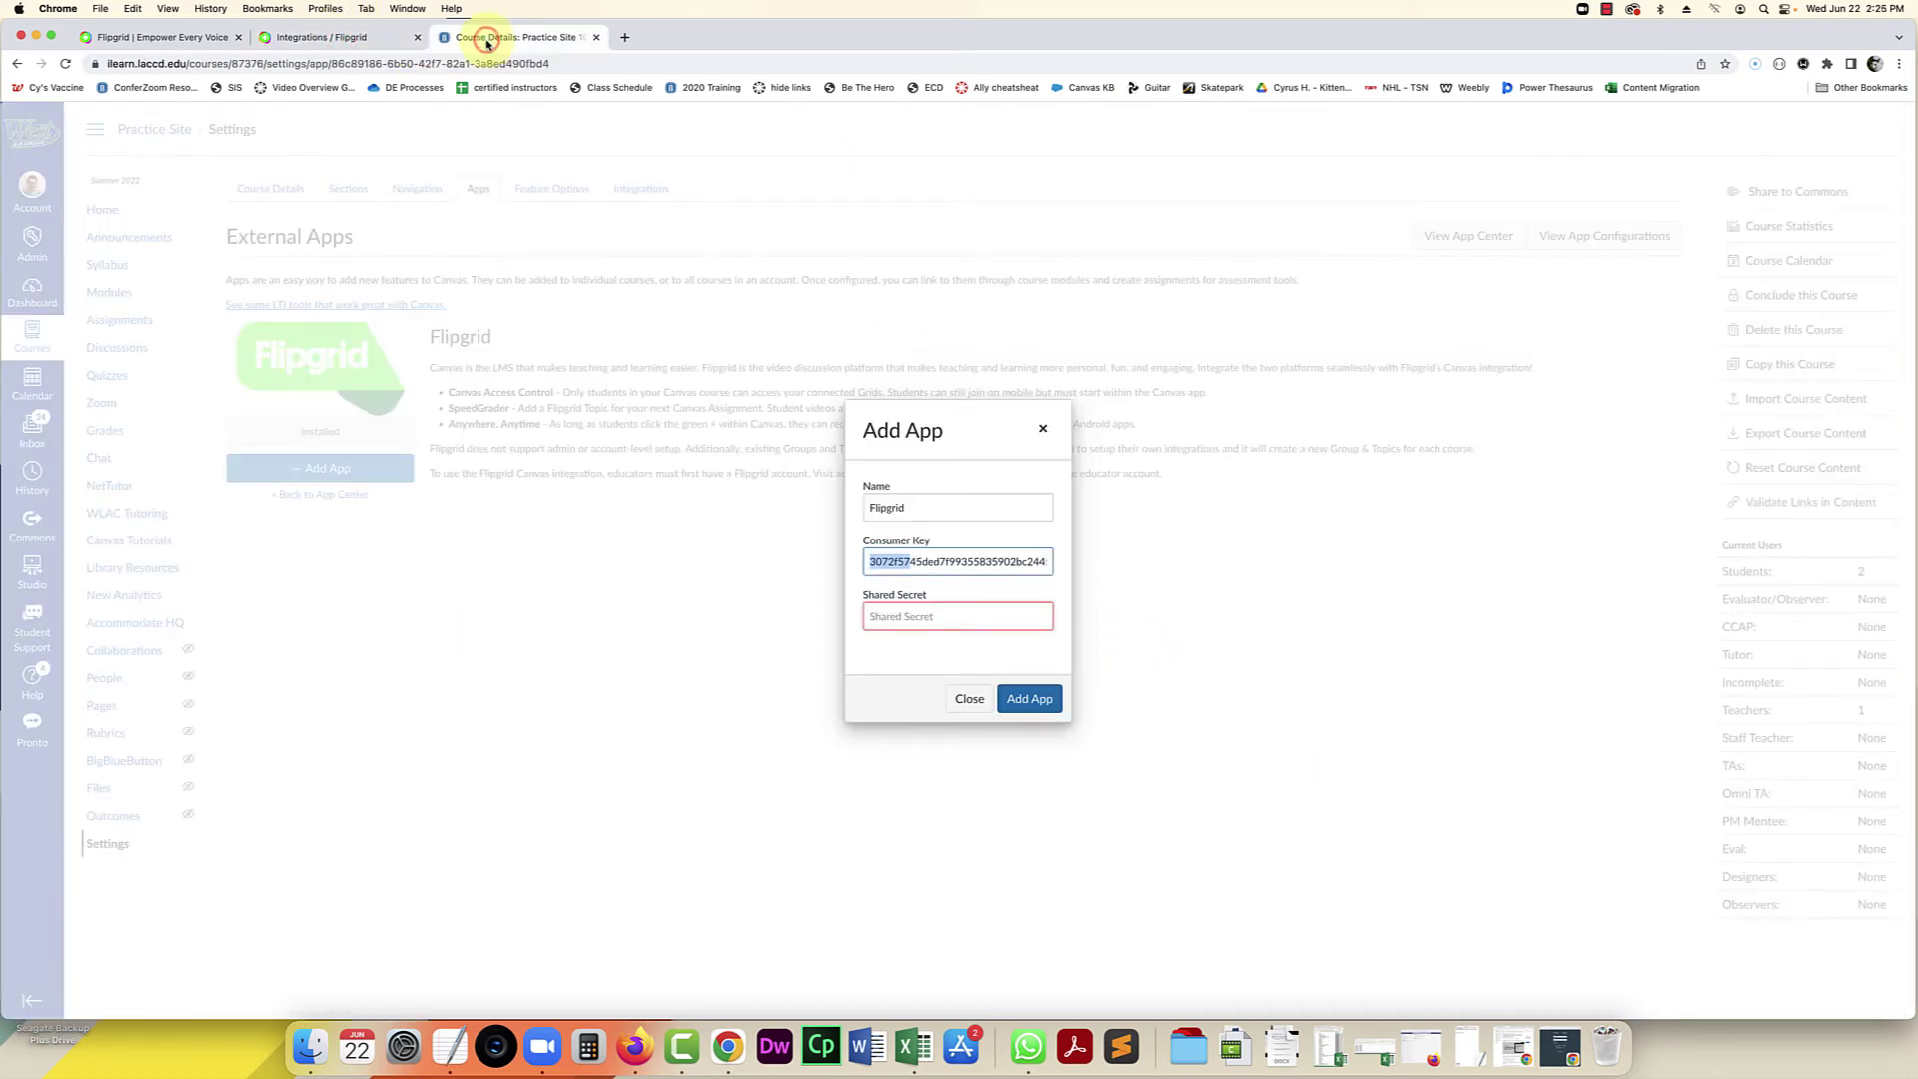
pyautogui.click(900, 621)
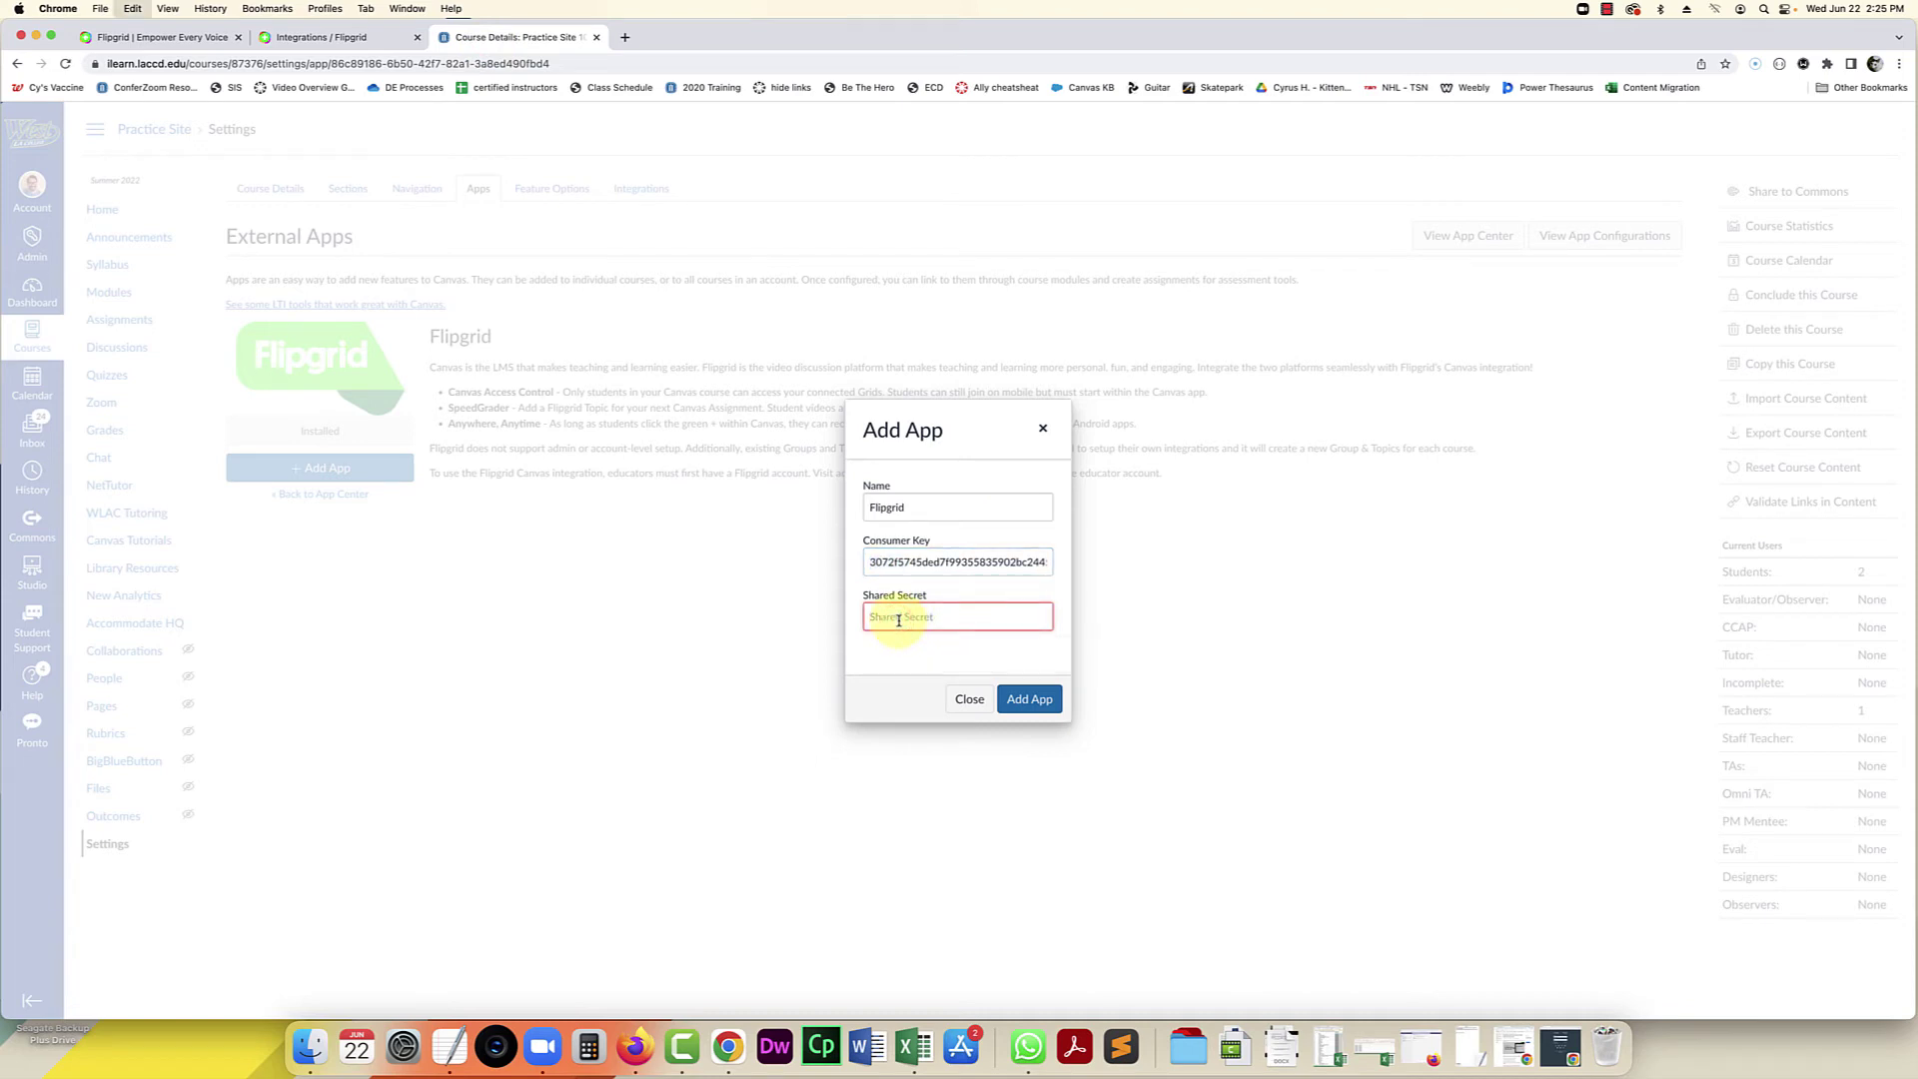
pyautogui.press('super+v')
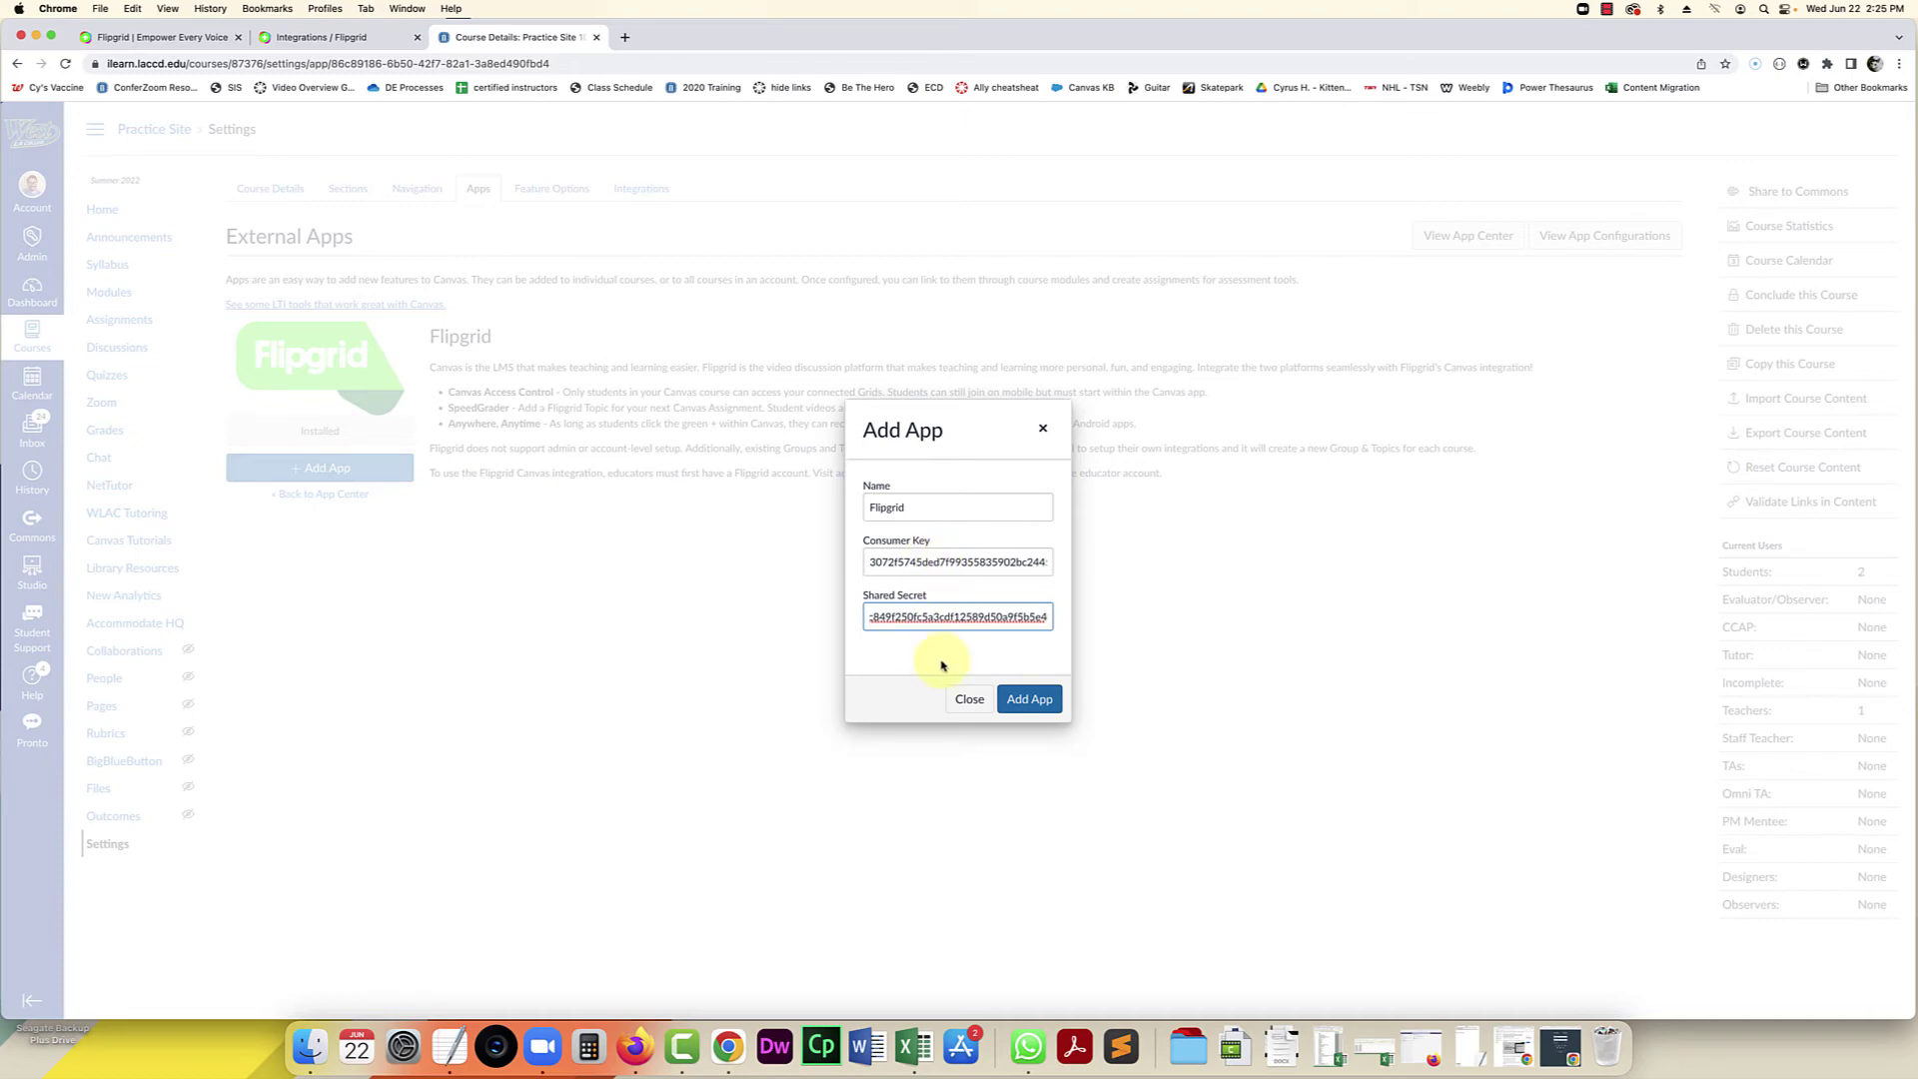
pyautogui.click(1040, 704)
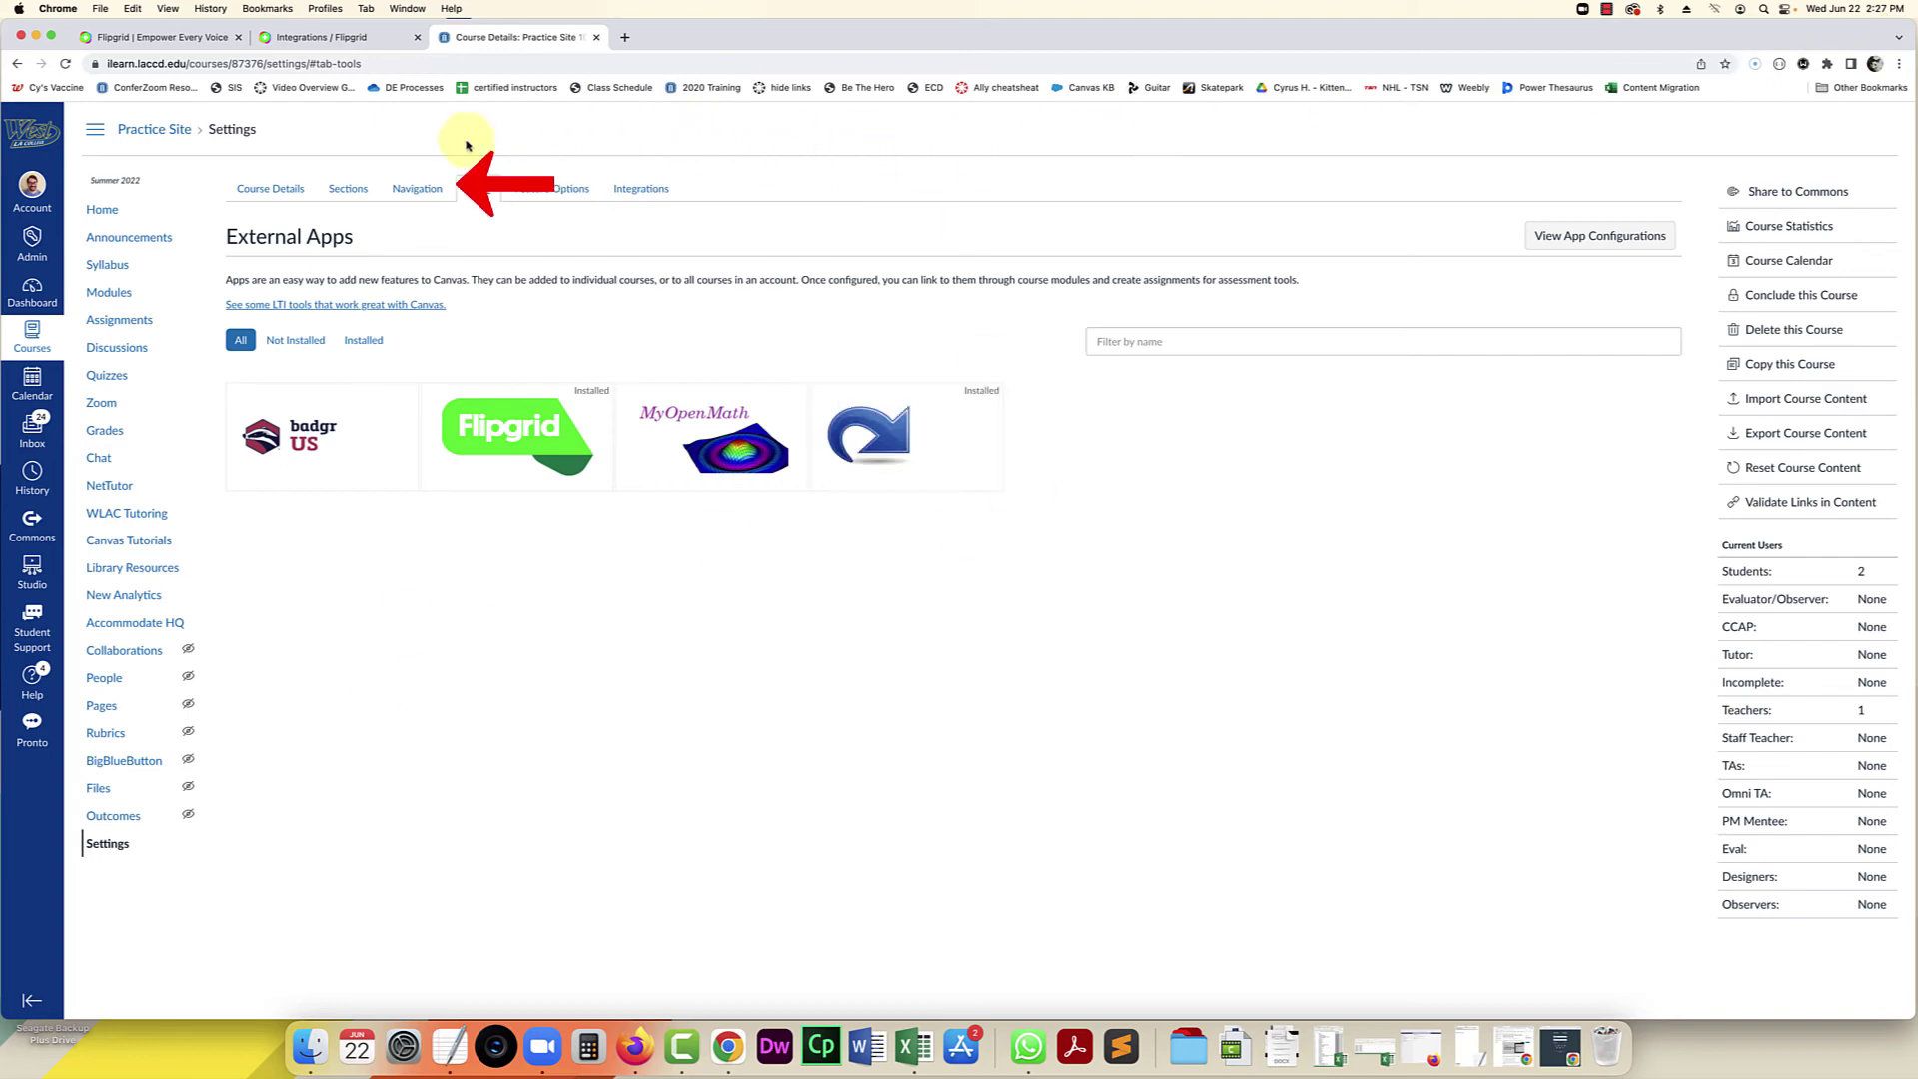
# Step: Enable the hidden Flipgrid item in the course's navigation settings
pyautogui.click(416, 190)
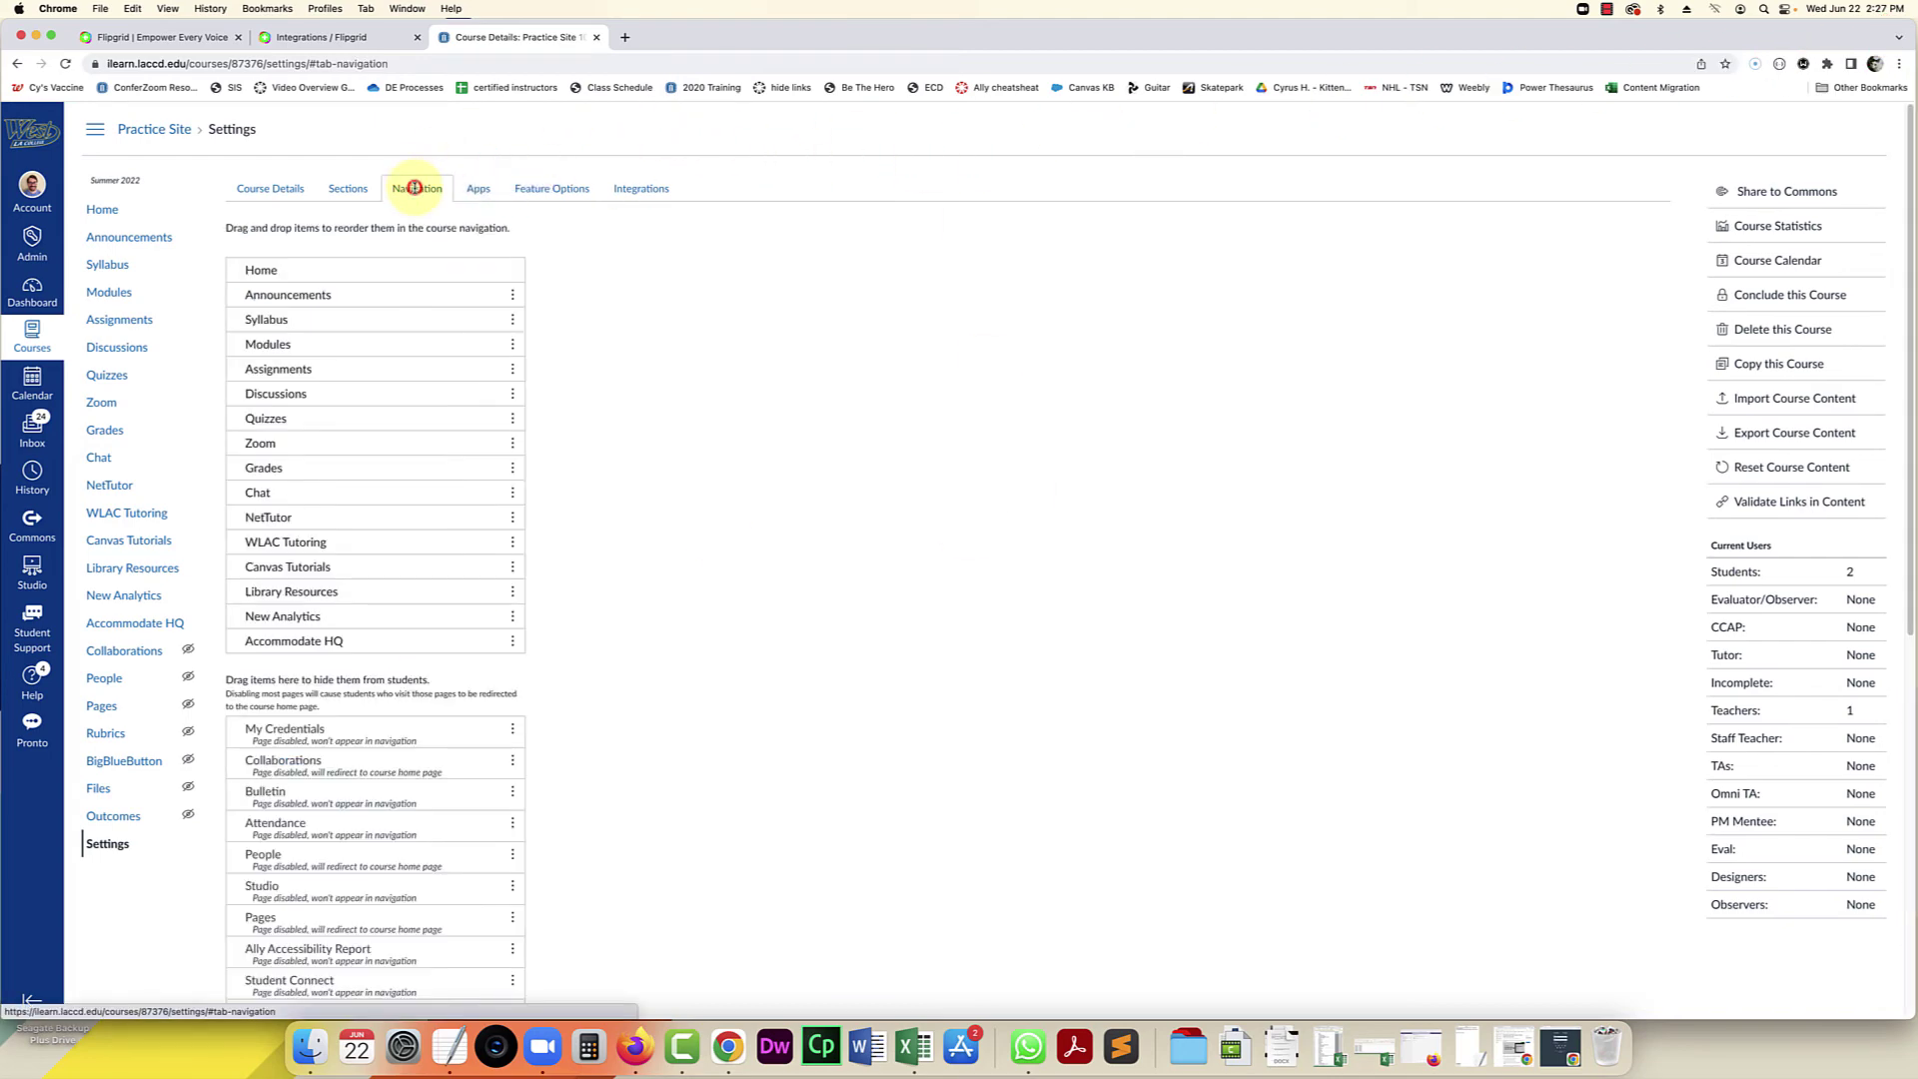
pyautogui.scroll(-1, 626, 555)
pyautogui.scroll(-5, 626, 554)
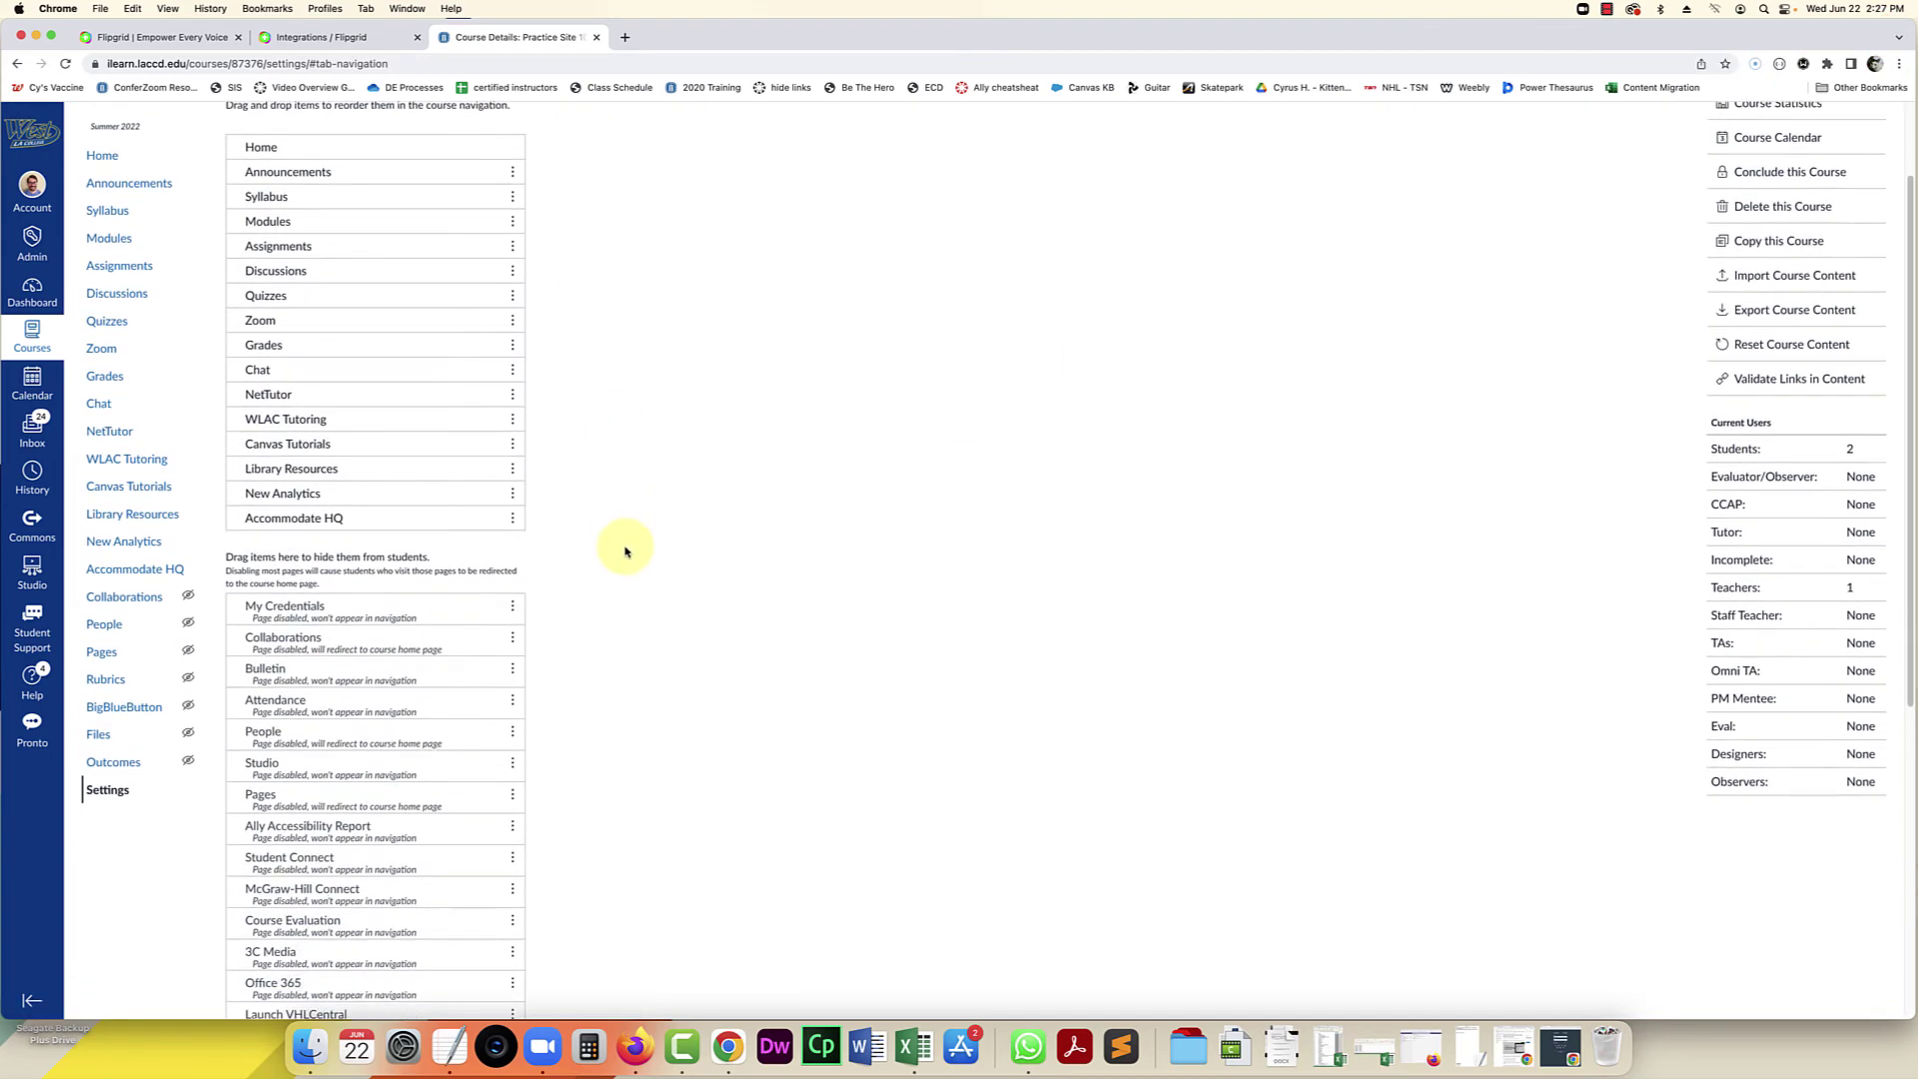
pyautogui.scroll(-1, 623, 551)
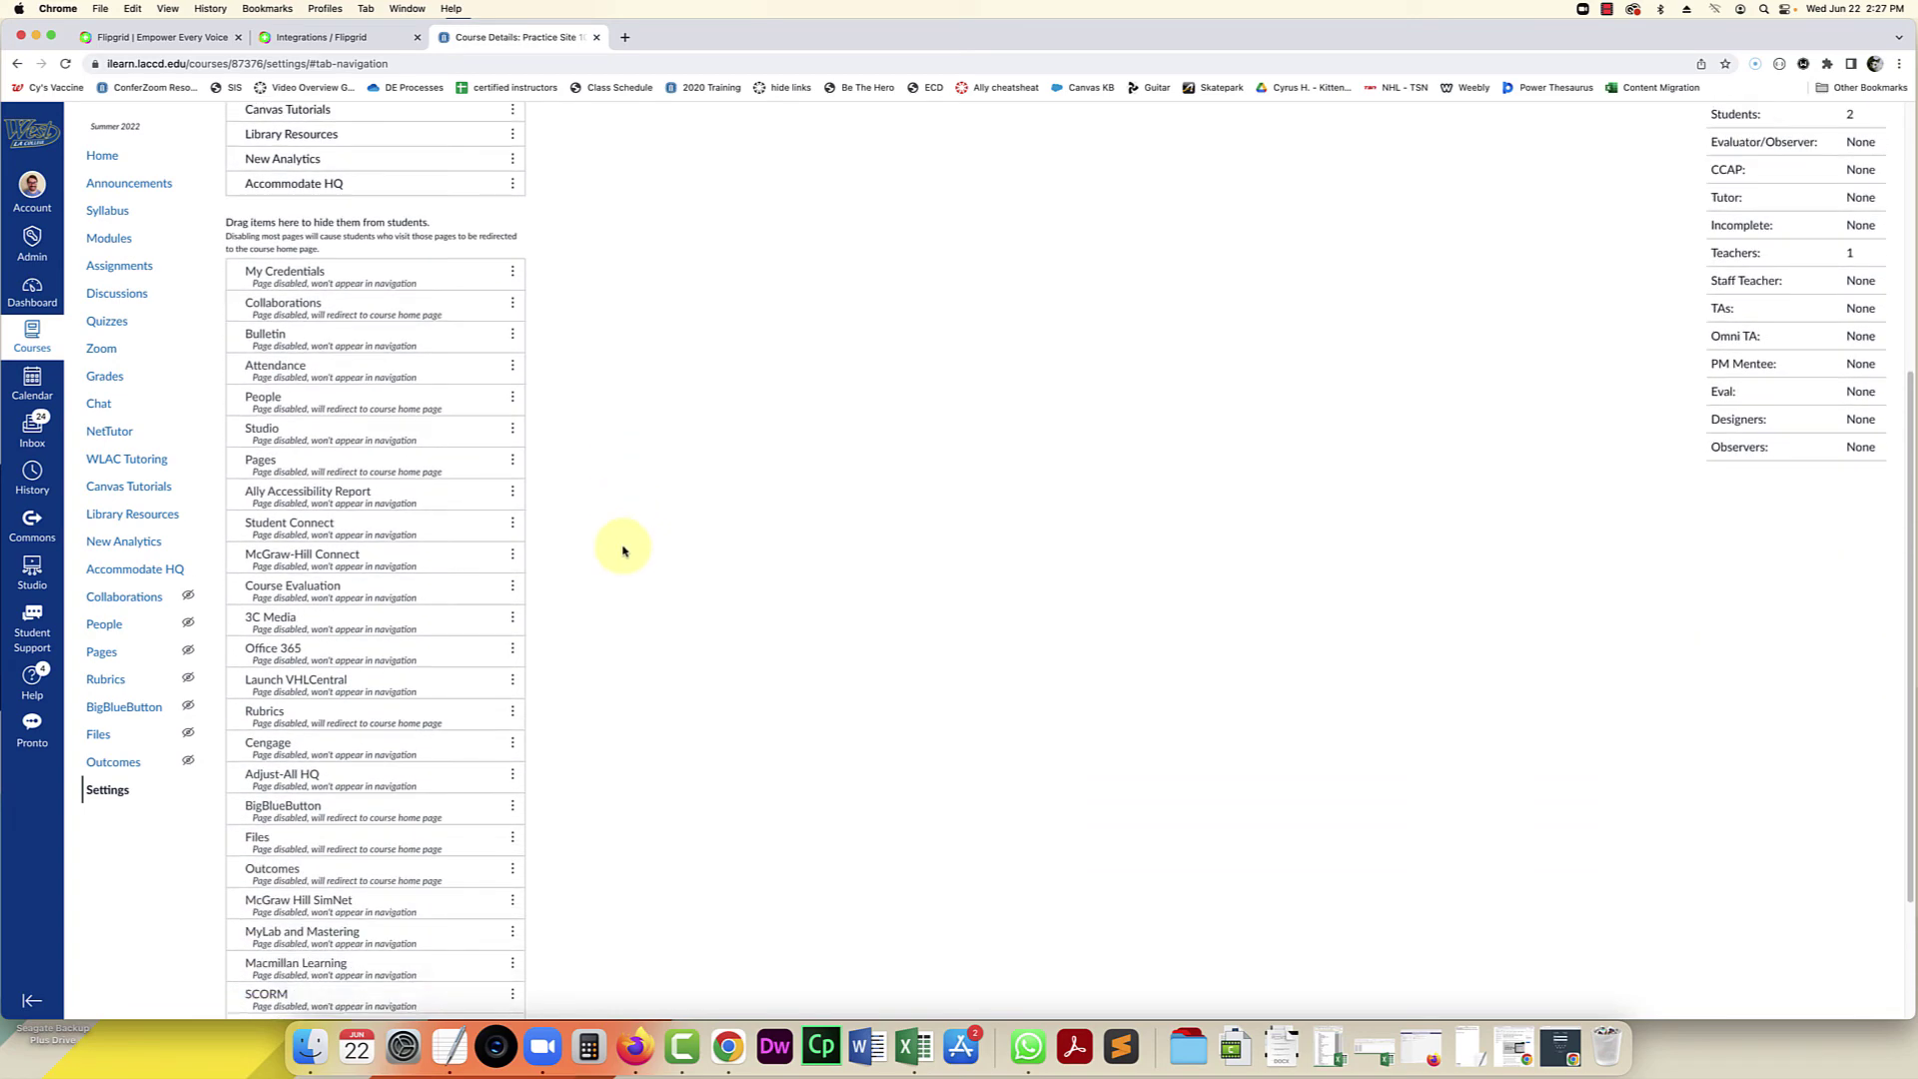
pyautogui.scroll(-3, 784, 569)
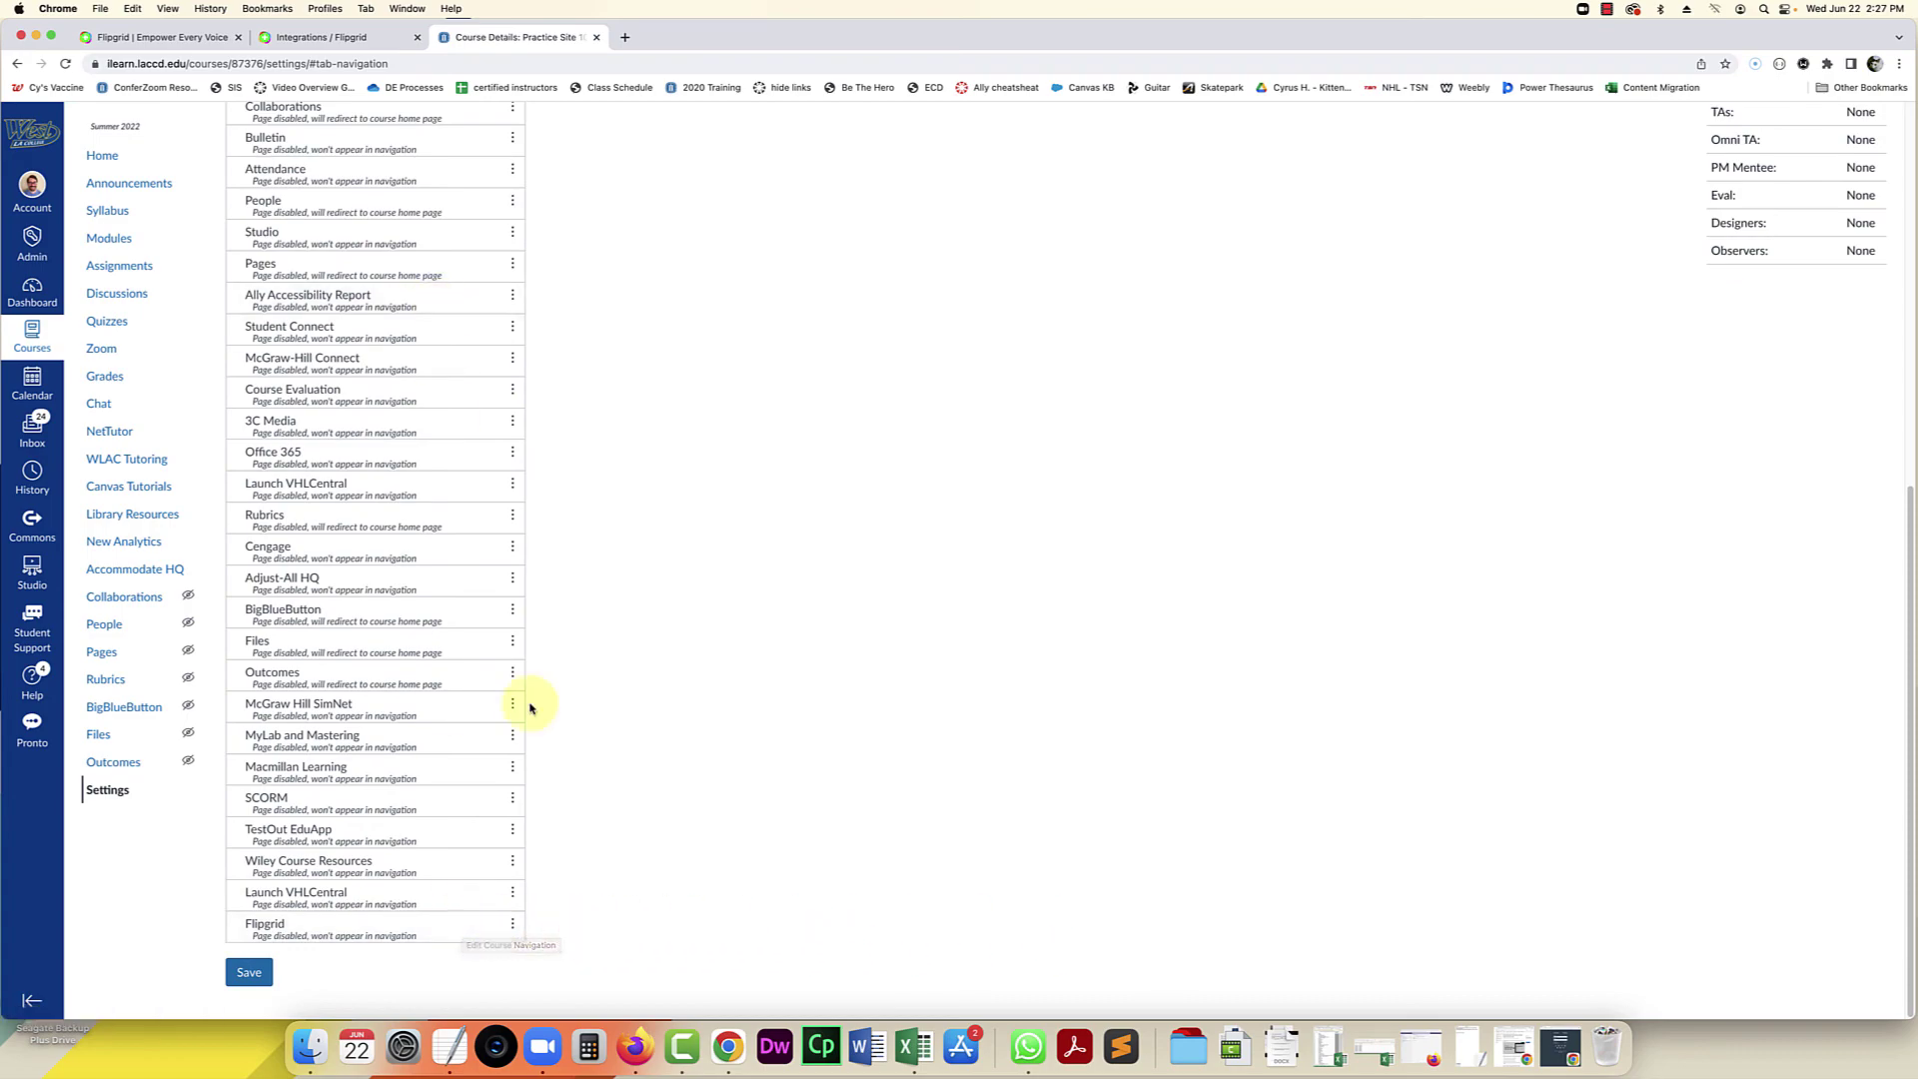
pyautogui.click(514, 925)
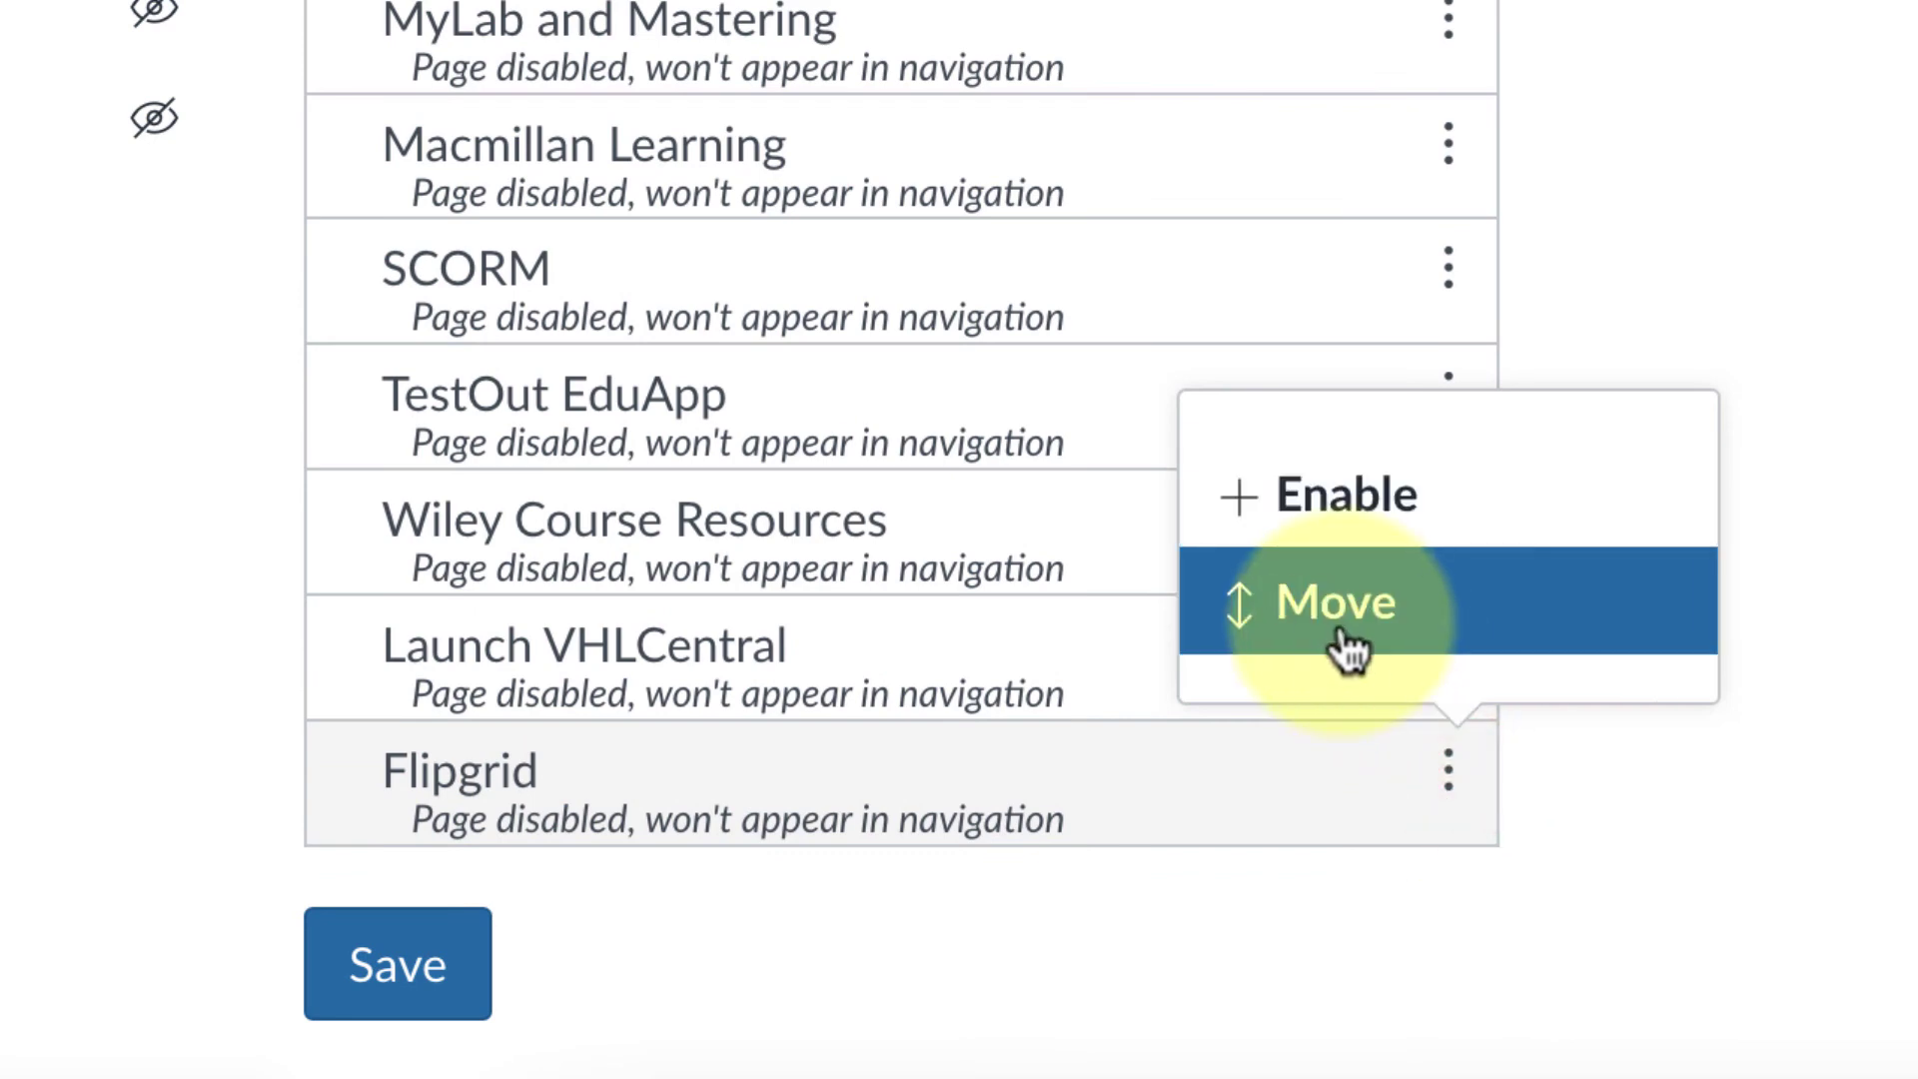
pyautogui.click(1390, 496)
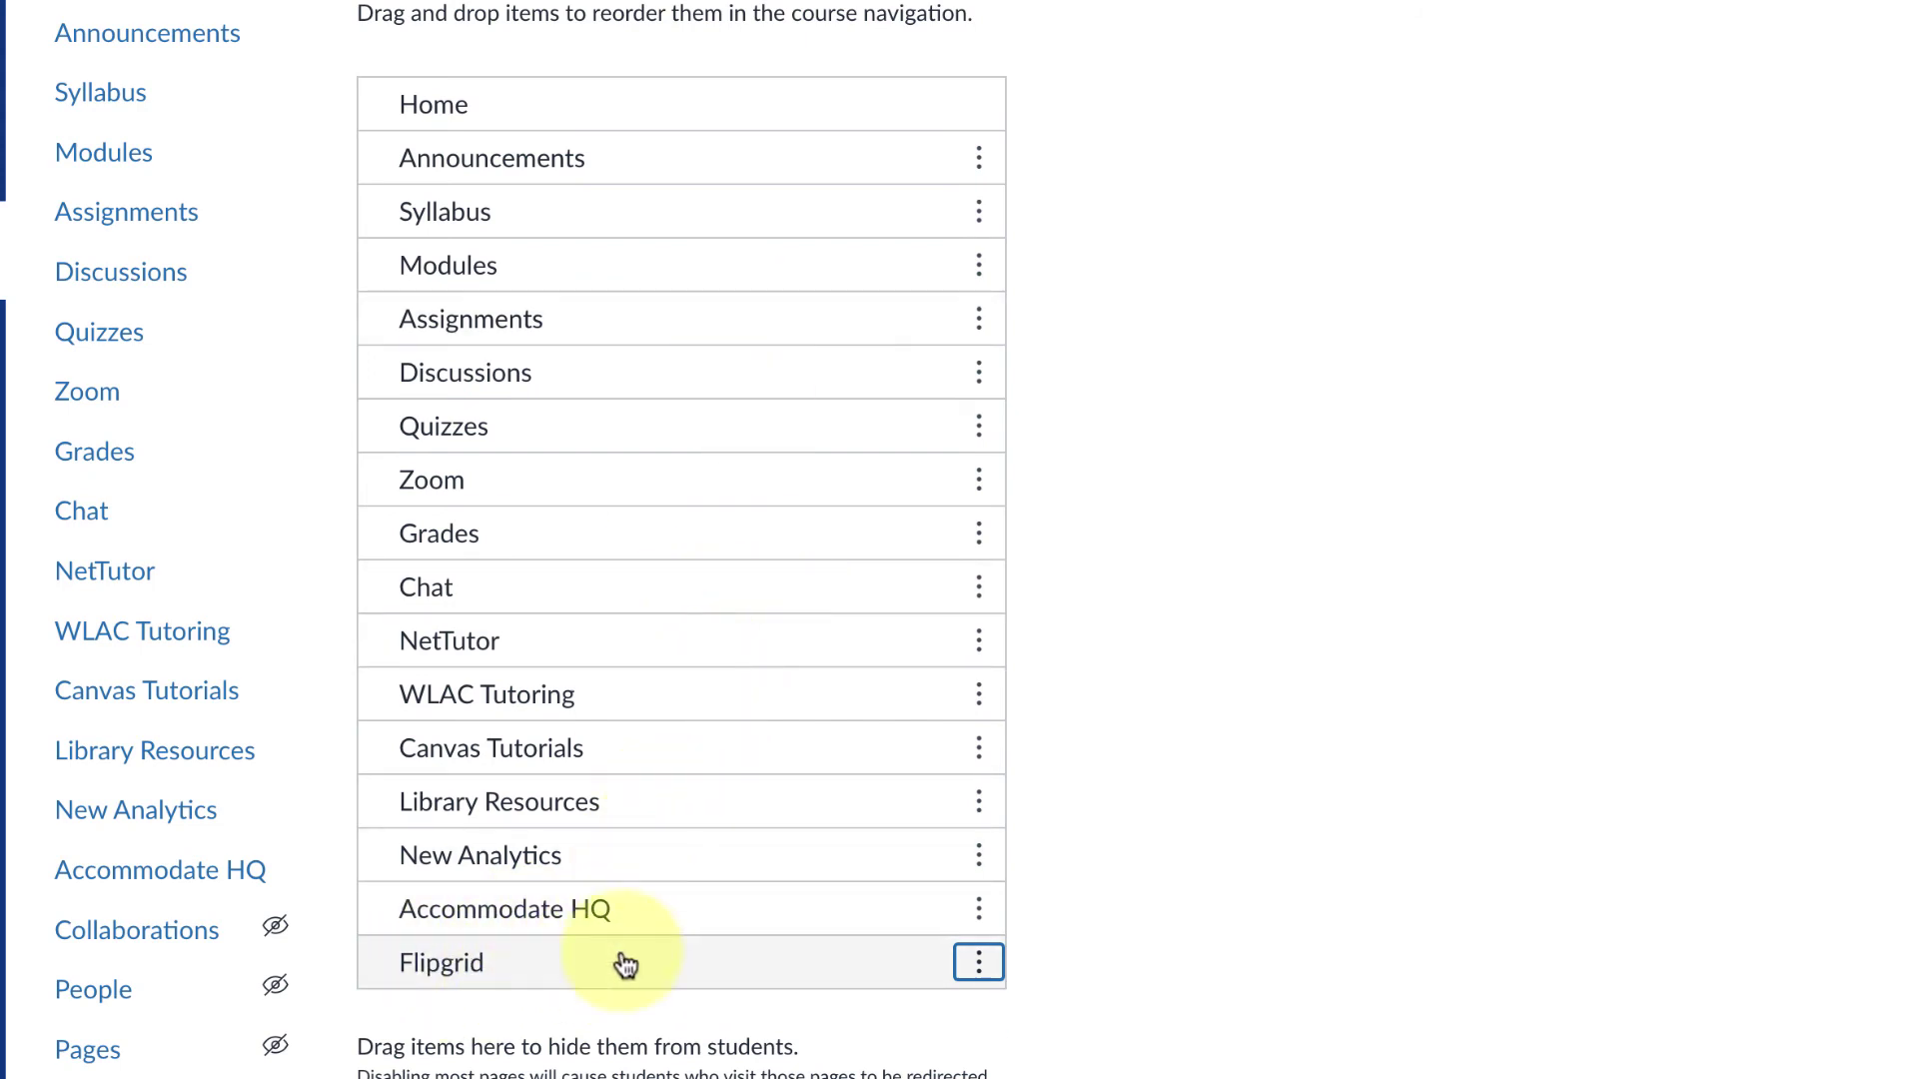
# Step: Save the course navigation with Flipgrid placed between Syllabus and Modules, and open the course's Flipgrid page
pyautogui.moveTo(636, 976); pyautogui.dragTo(647, 290)
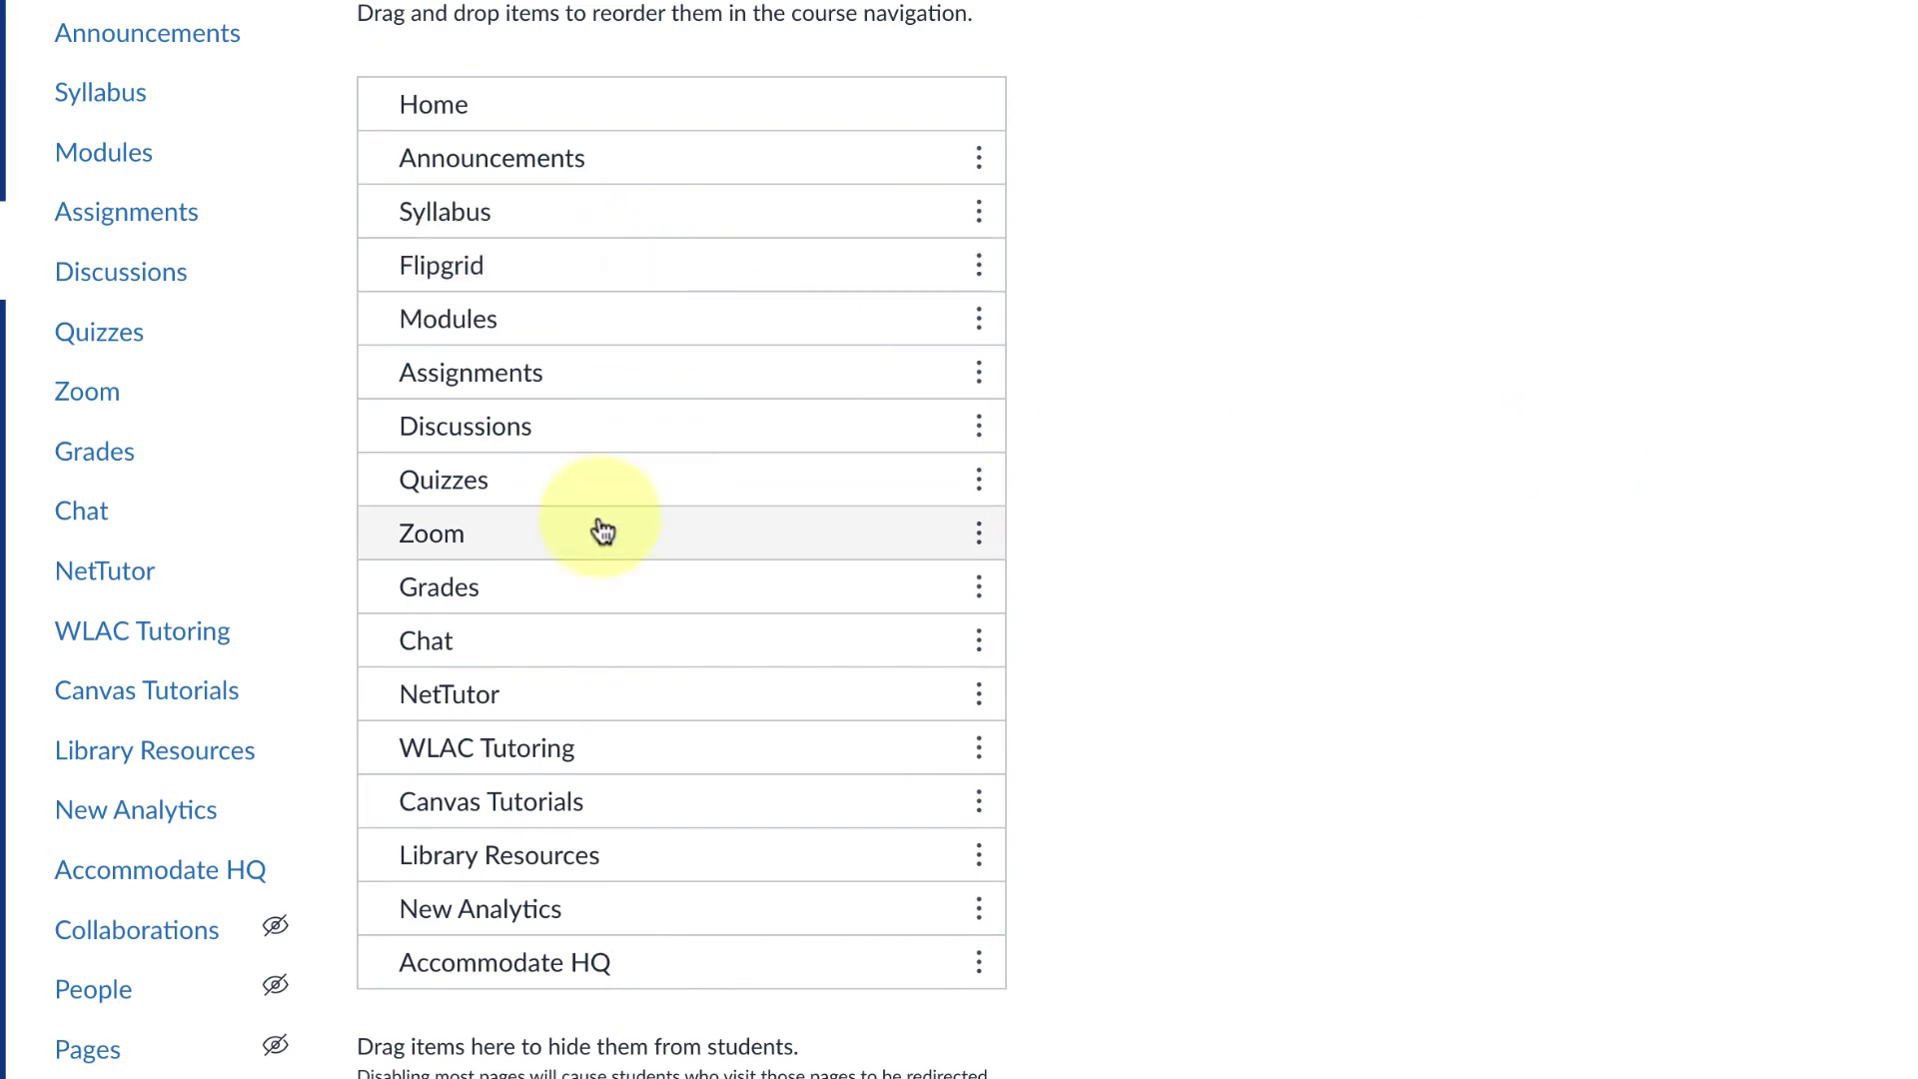
pyautogui.scroll(-20, 1148, 519)
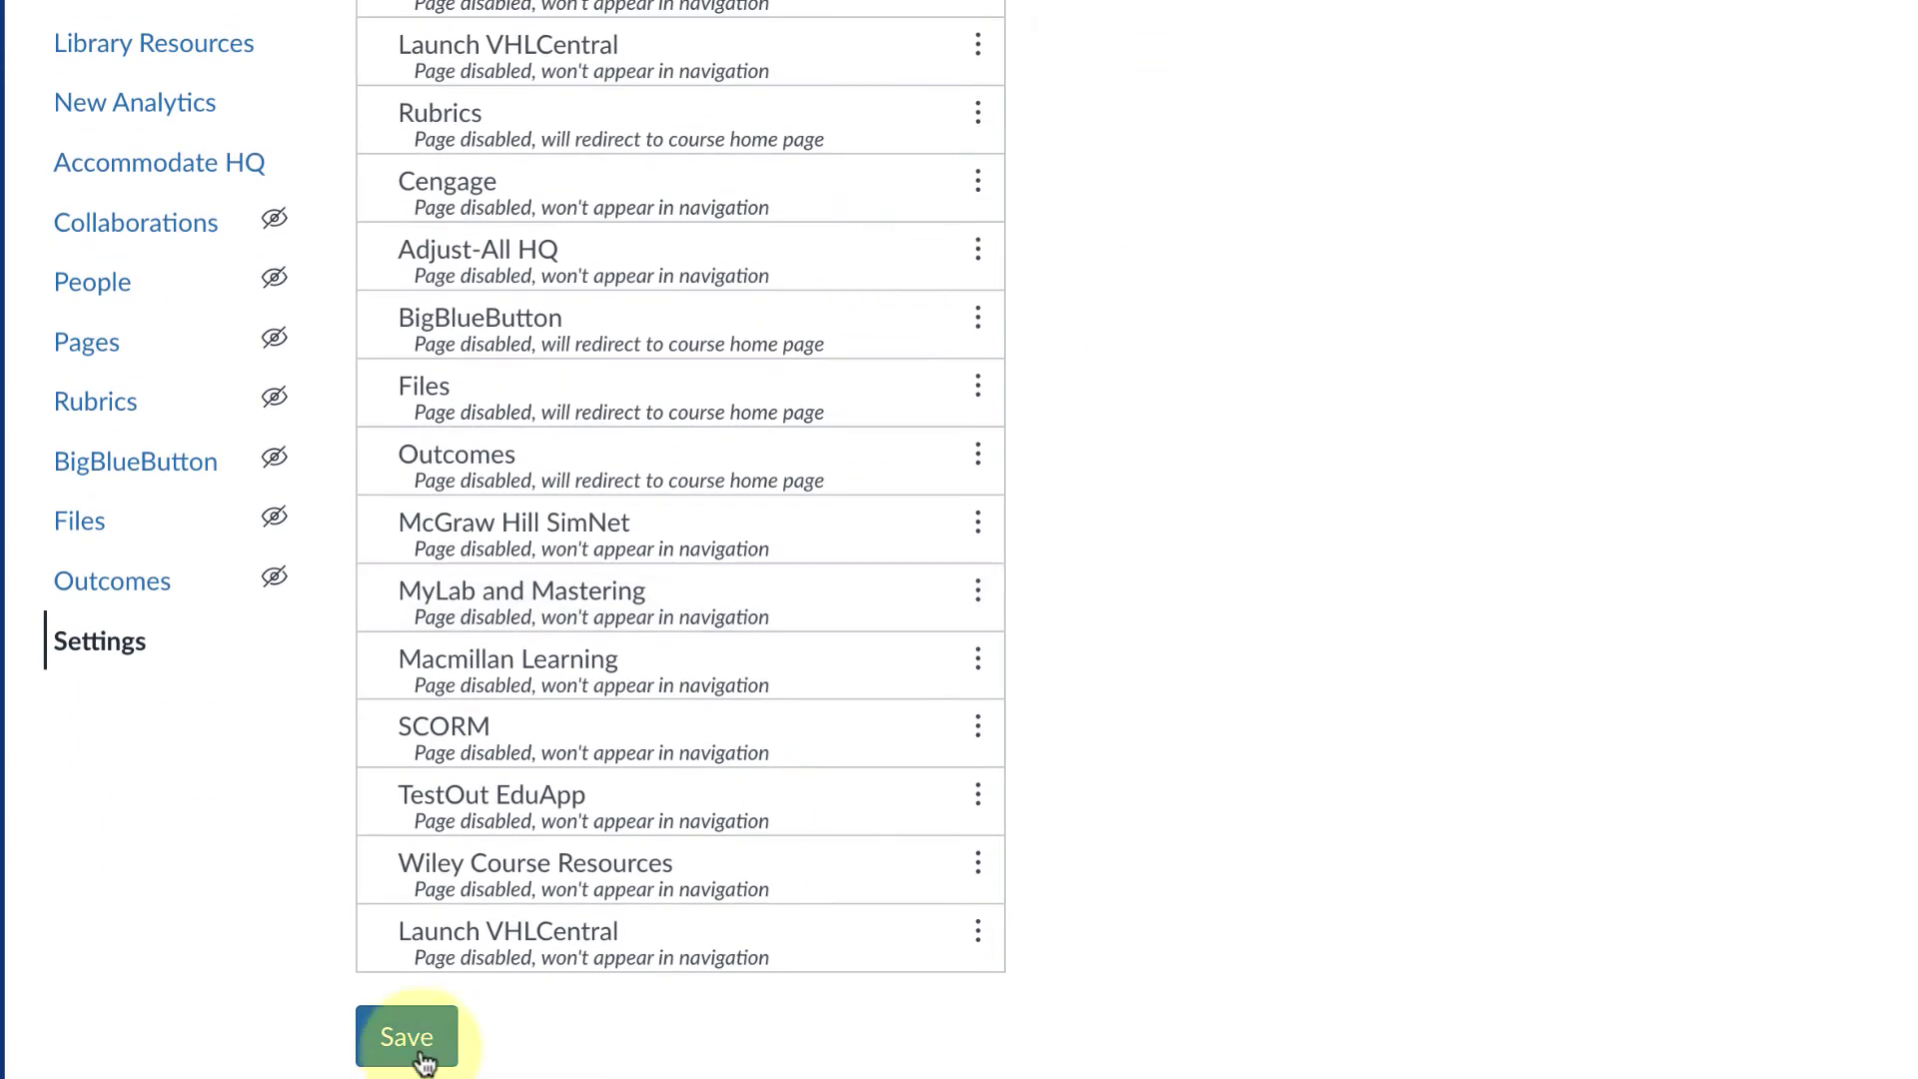
pyautogui.click(409, 1043)
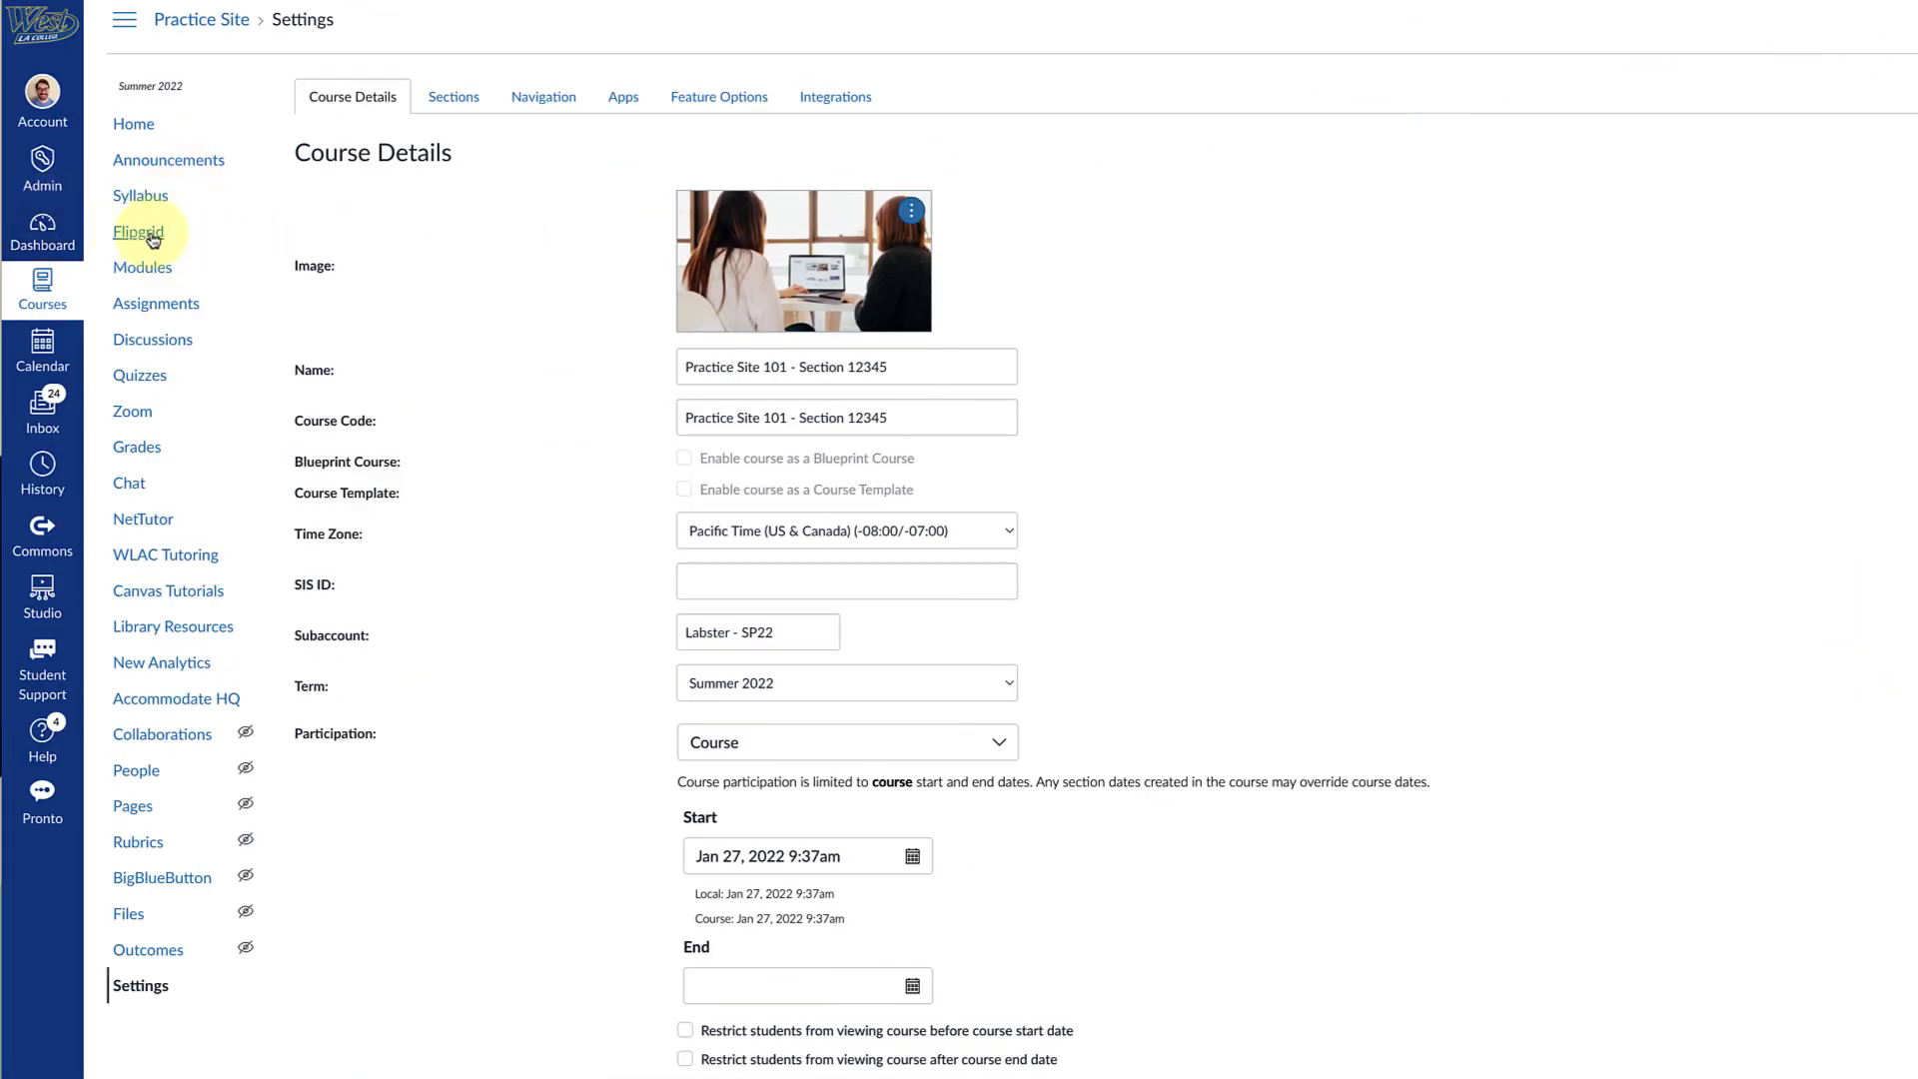
pyautogui.click(152, 236)
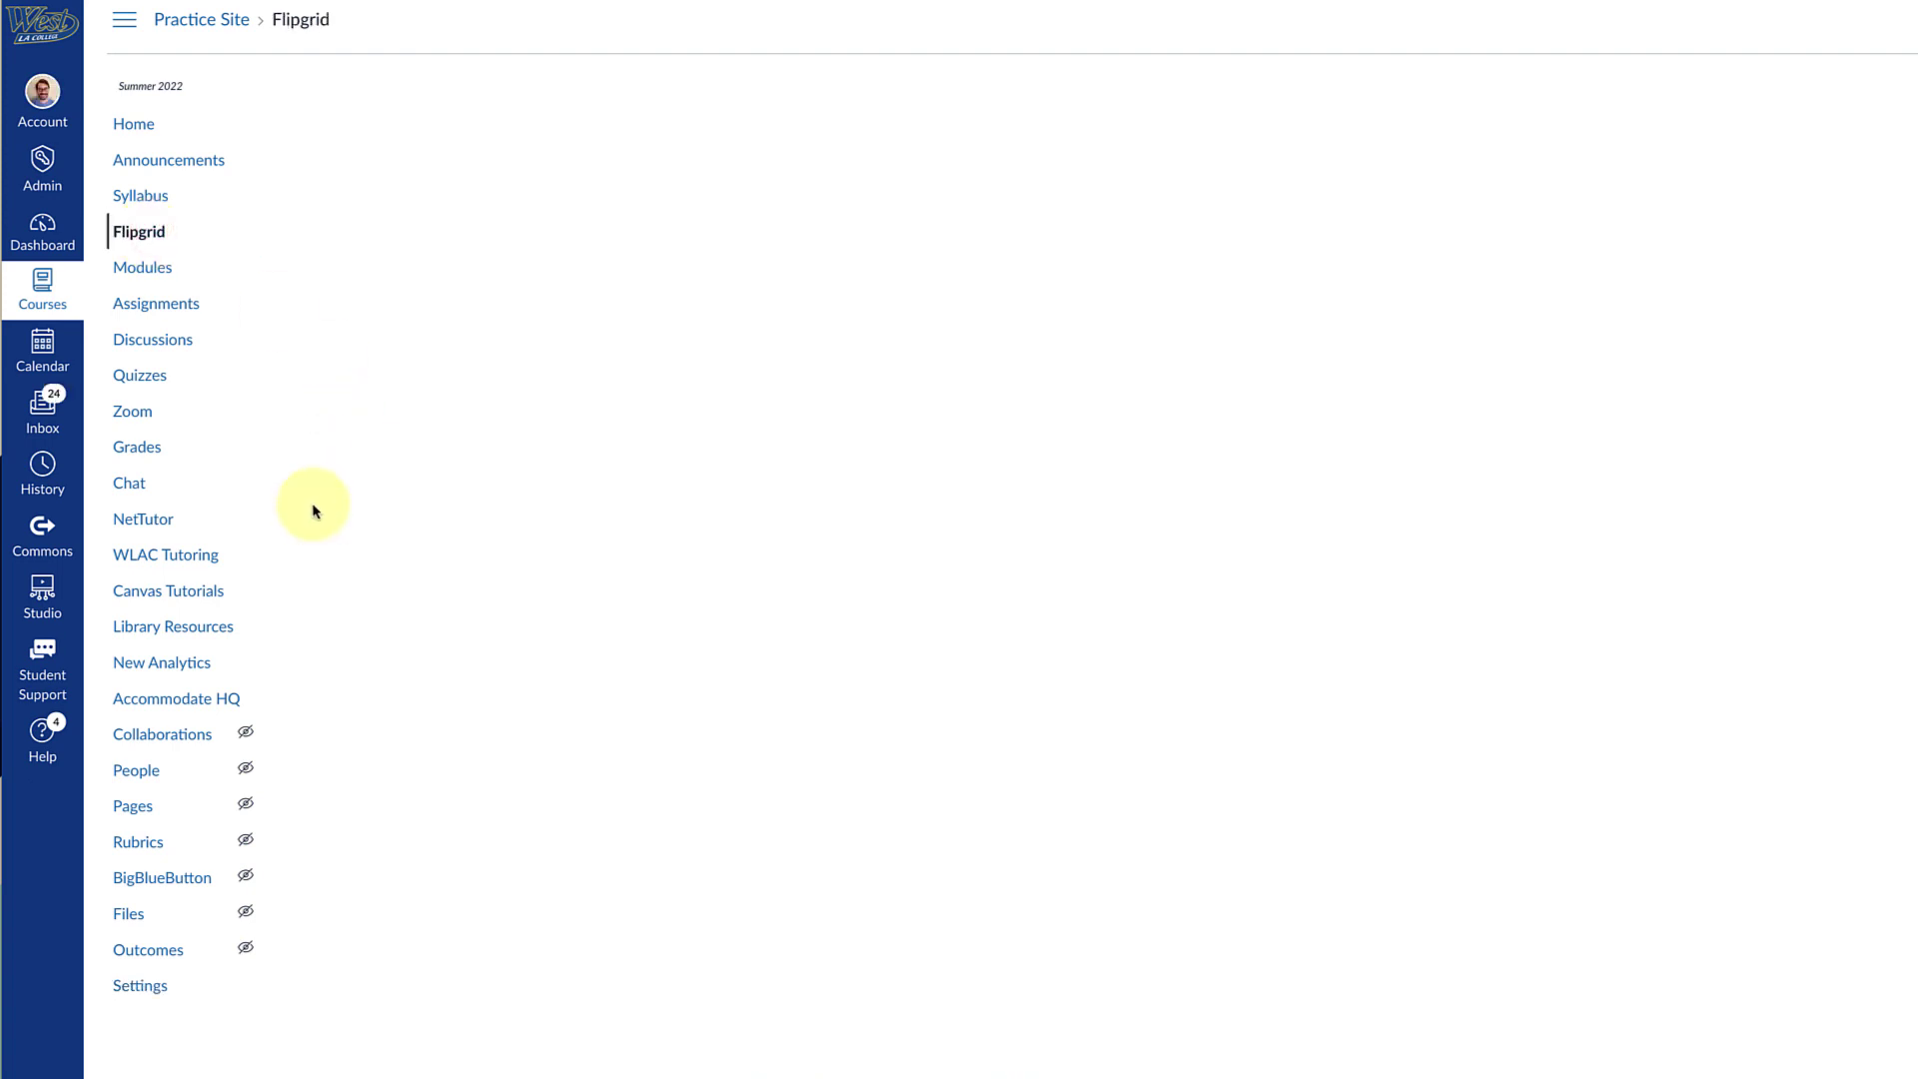